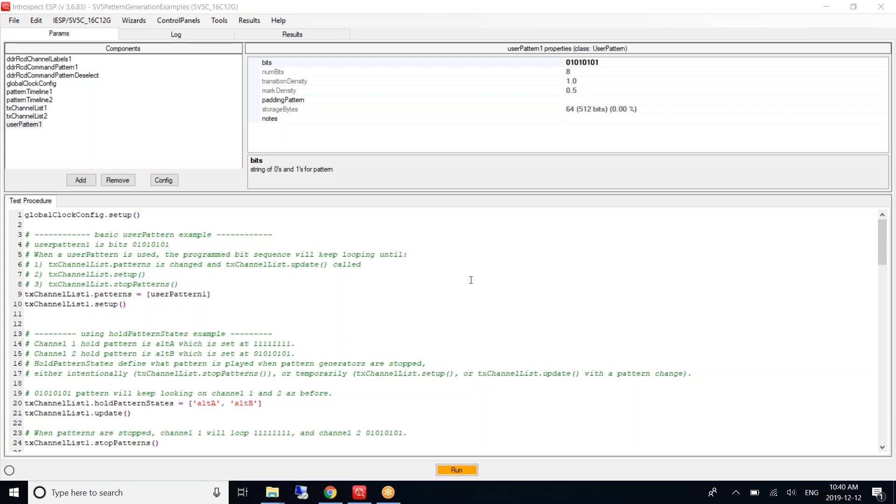
# Step: Review the script's userPattern1 assignment and the description of the general UserPattern component type without adding a component
pyautogui.click(241, 295)
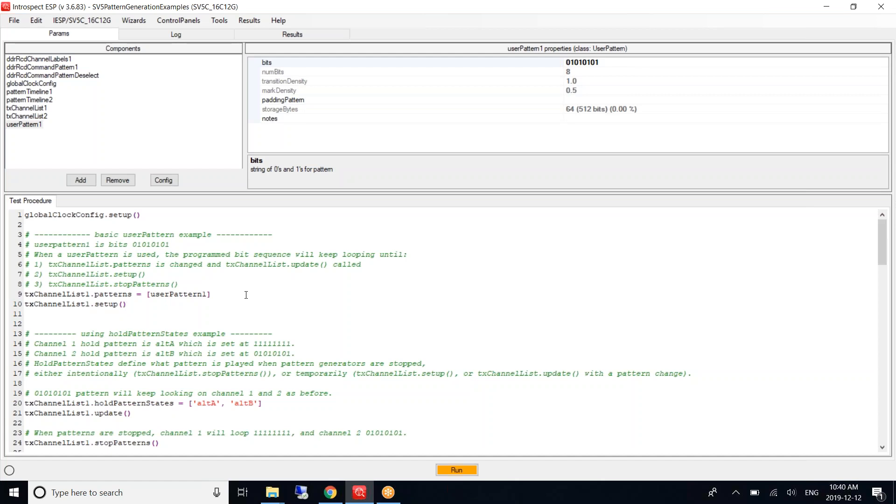
pyautogui.click(171, 305)
pyautogui.click(32, 125)
pyautogui.click(76, 181)
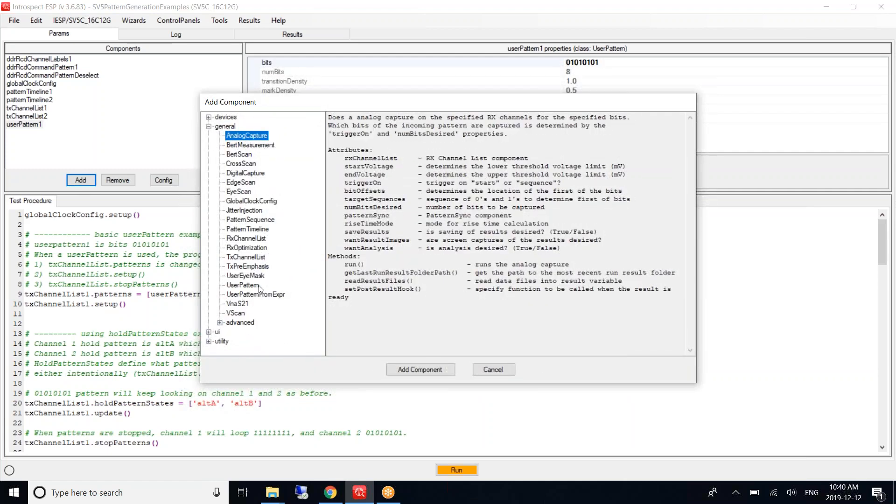
pyautogui.click(239, 286)
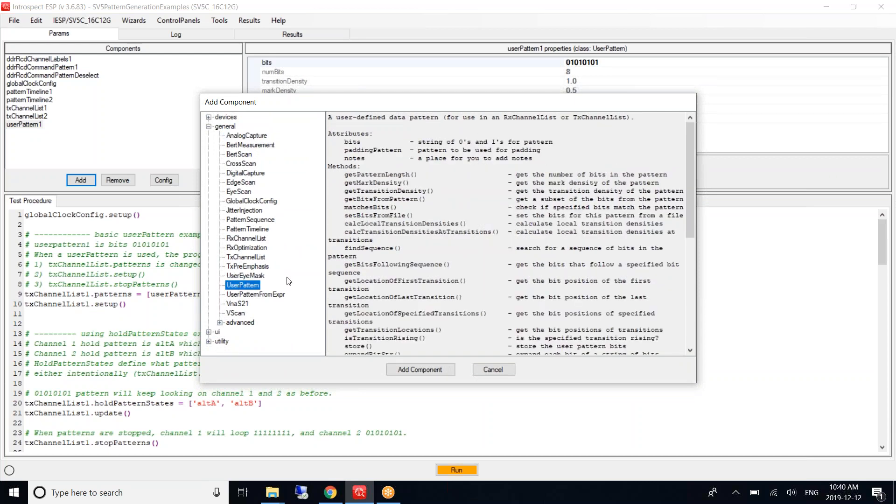
pyautogui.click(500, 371)
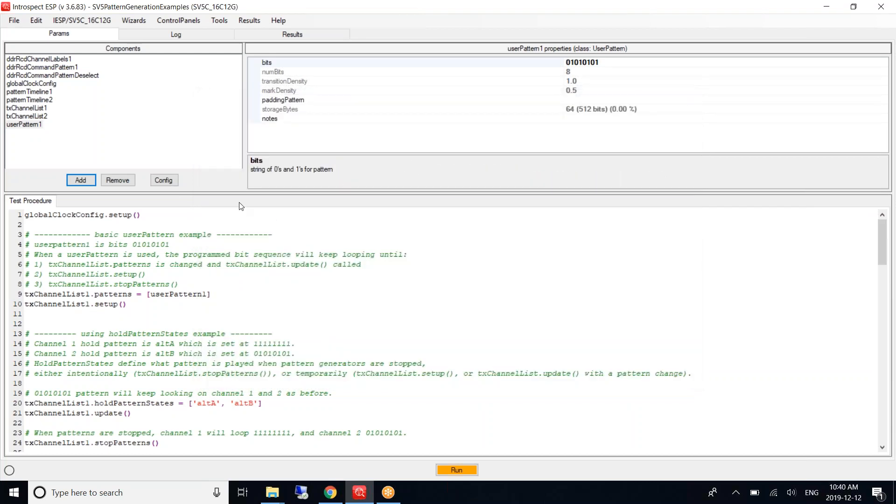
# Step: Append a 0 to userPattern1's bits in the pattern bits editor, remove it again and accept the bits
pyautogui.click(28, 125)
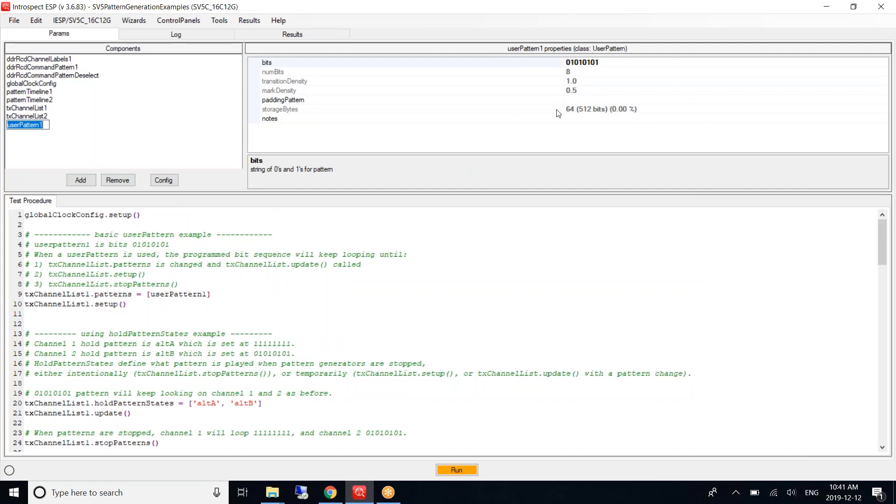
pyautogui.click(626, 62)
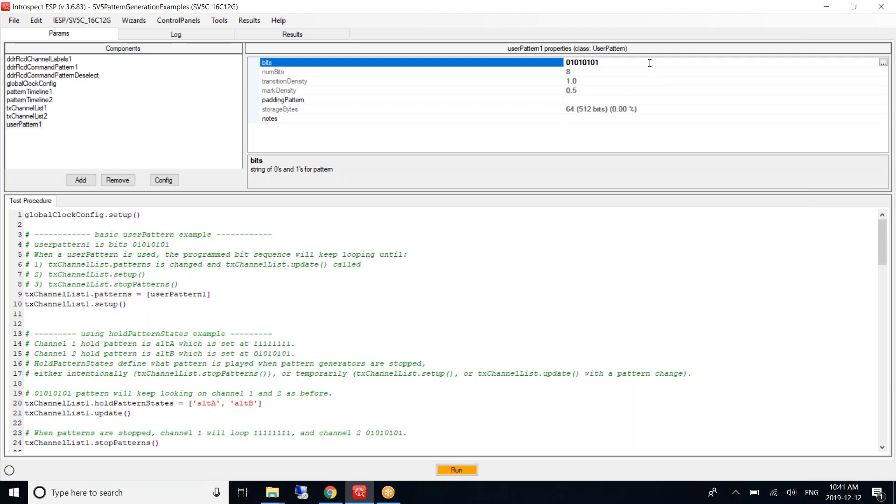
pyautogui.click(883, 64)
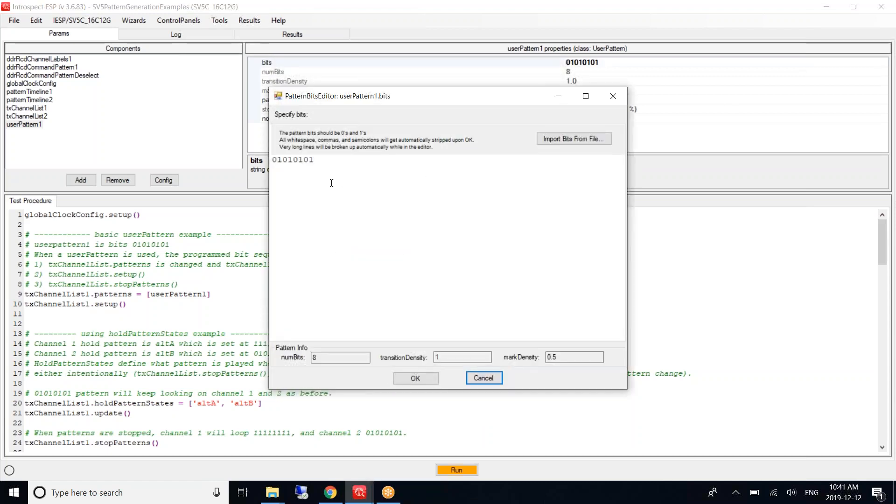
pyautogui.click(320, 161)
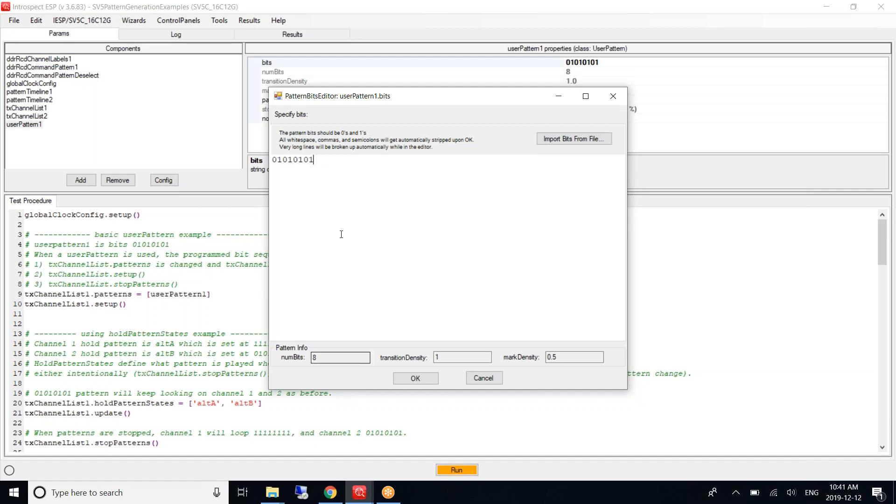
pyautogui.write('0')
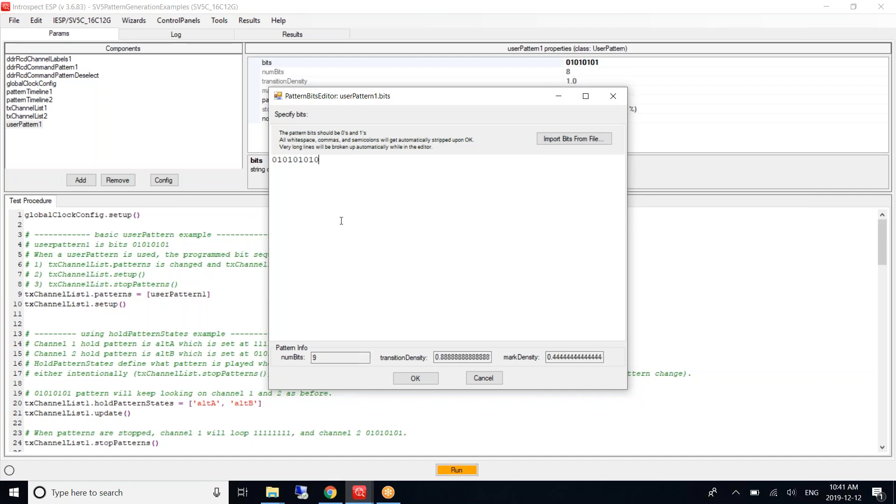
pyautogui.press('BackSpace')
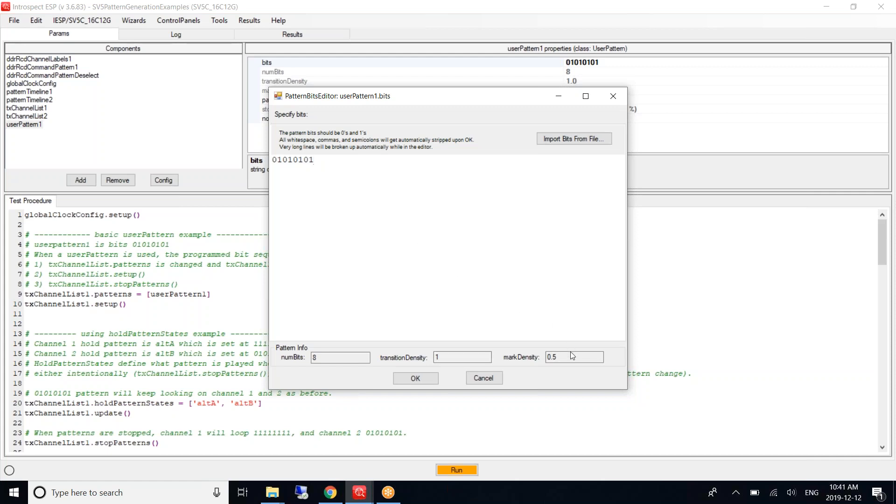
pyautogui.click(415, 379)
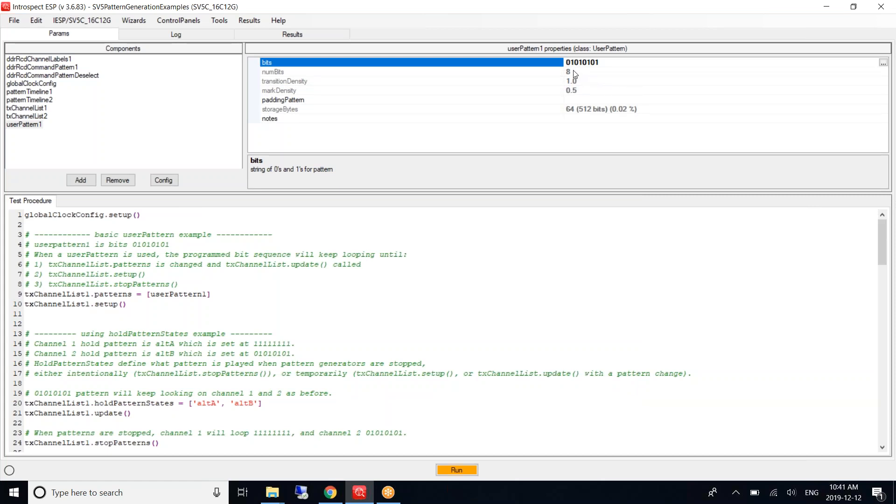
# Step: Examine the descriptions of userPattern1's storageBytes and paddingPattern properties alongside its bits
pyautogui.click(536, 111)
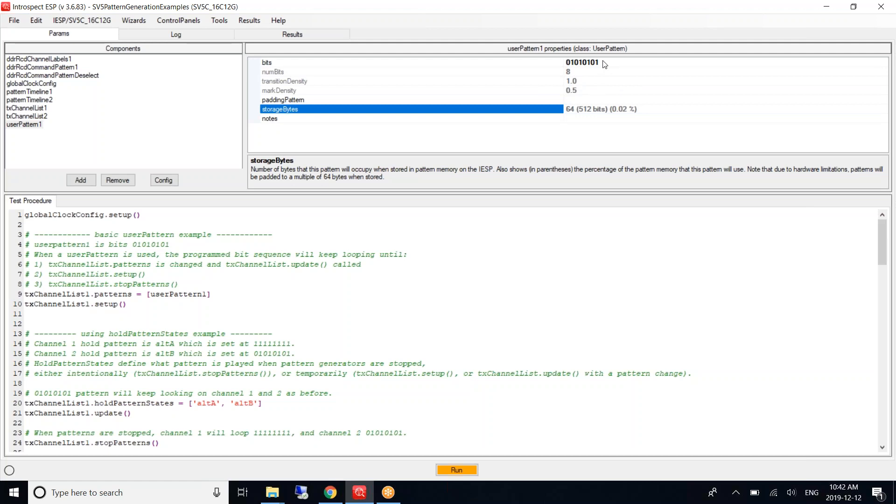
pyautogui.click(581, 100)
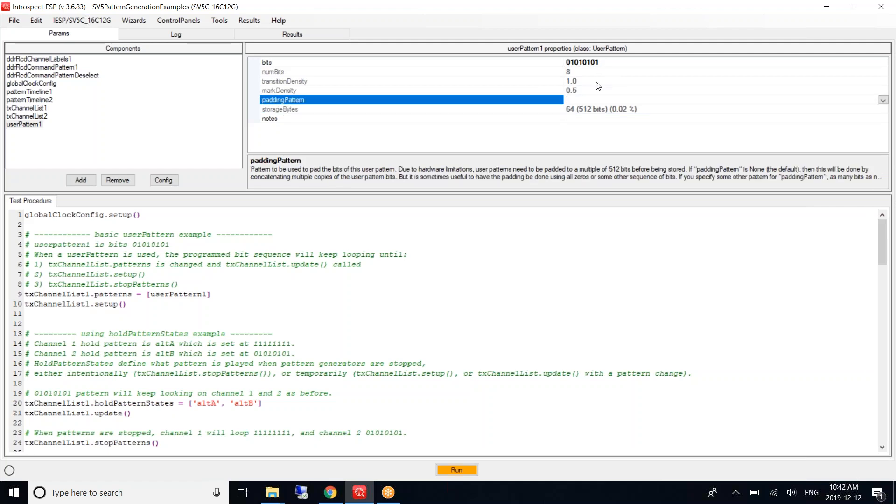
pyautogui.click(610, 64)
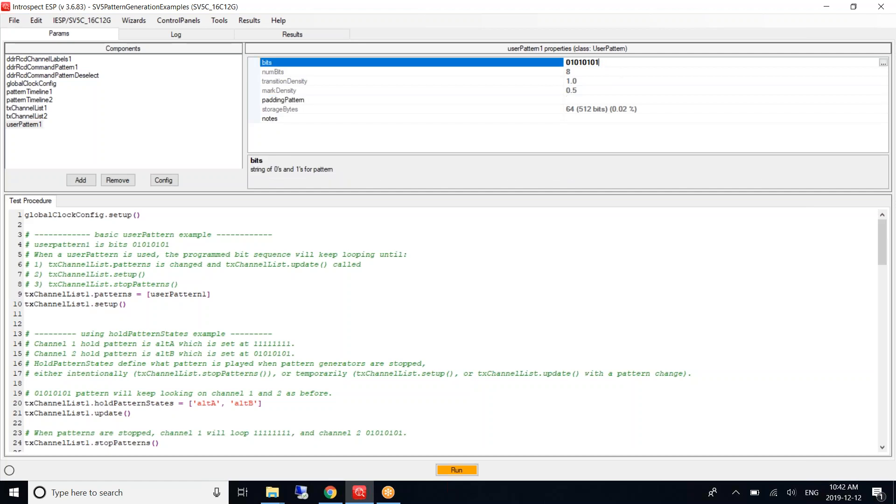
pyautogui.click(587, 100)
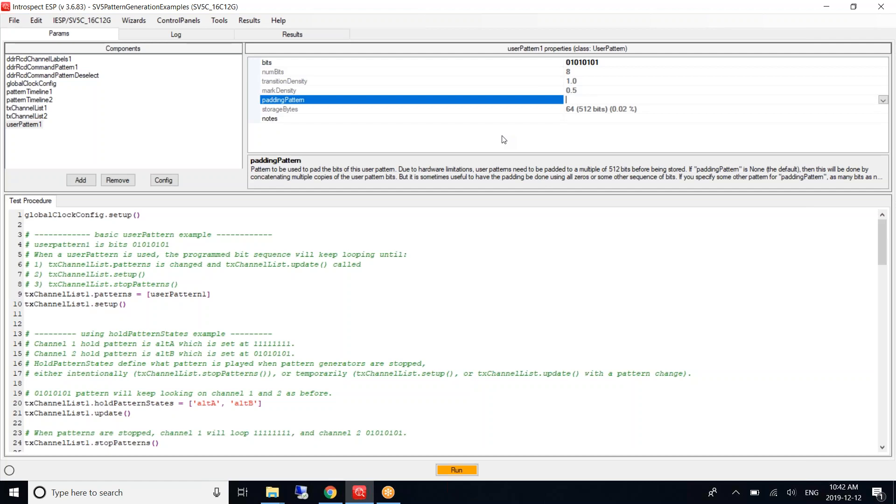
# Step: Set userPattern1's bits to the nine-bit sequence 010101010
pyautogui.click(616, 64)
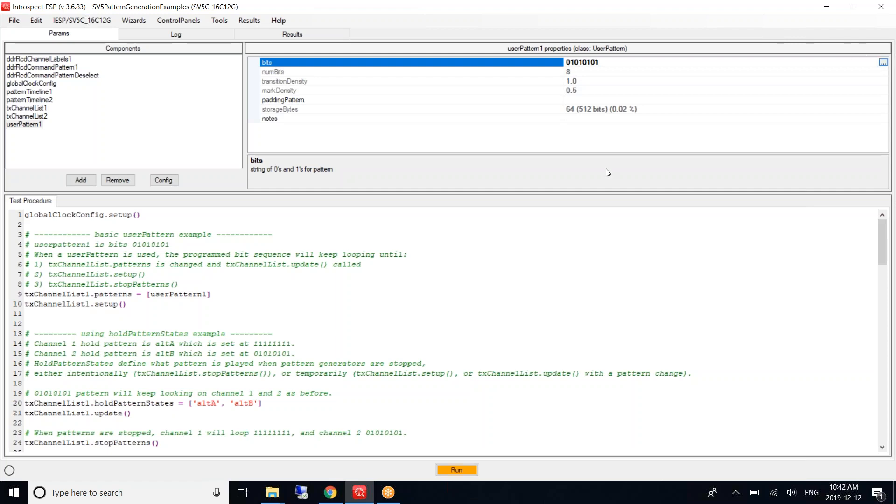
pyautogui.click(354, 166)
pyautogui.write('010101010')
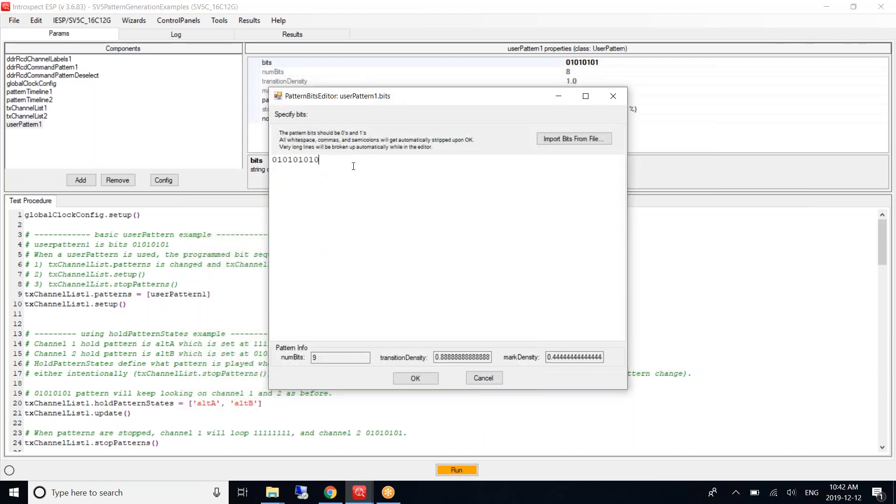
pyautogui.click(423, 377)
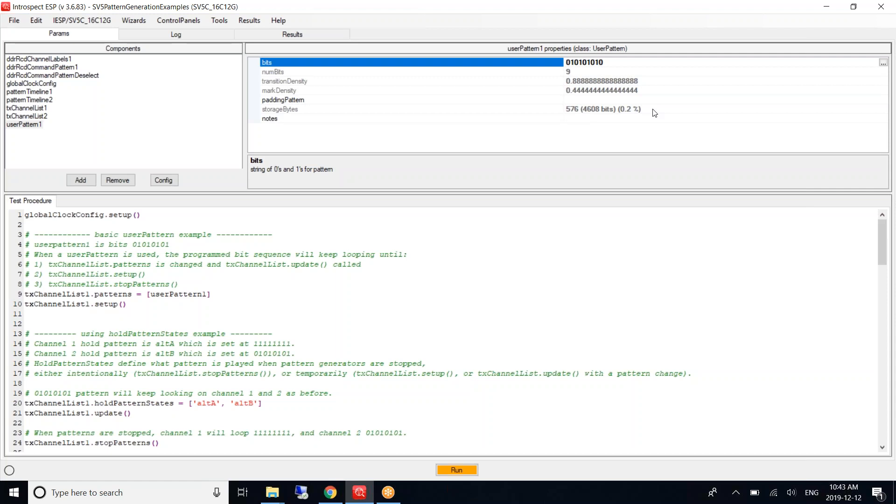
# Step: Remove the last 0 from userPattern1's bits to restore the sequence 01010101
pyautogui.click(881, 70)
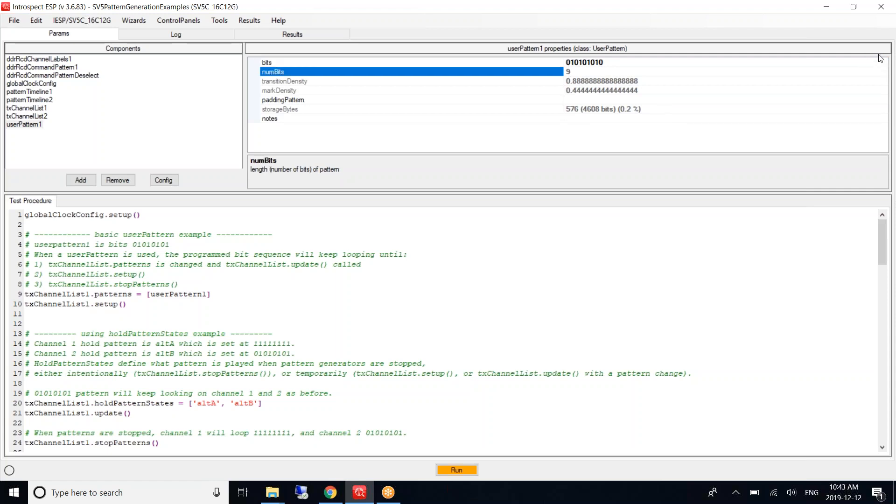
pyautogui.click(882, 63)
pyautogui.click(883, 62)
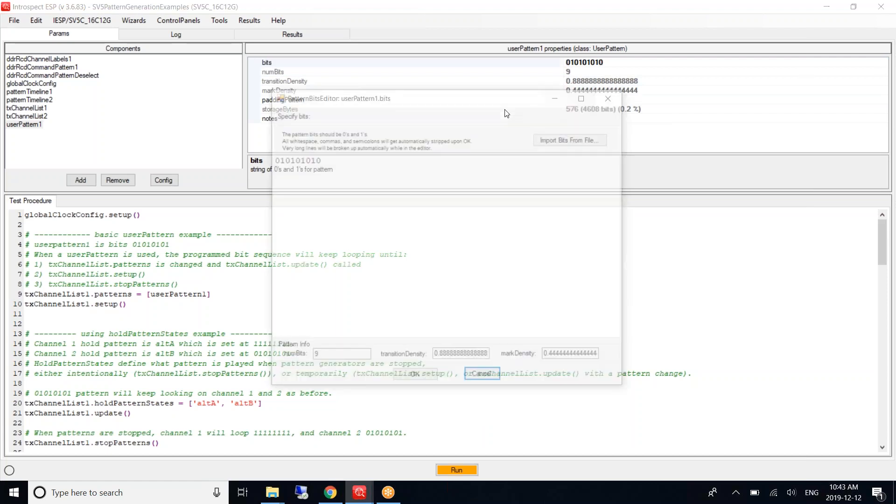
pyautogui.press('BackSpace')
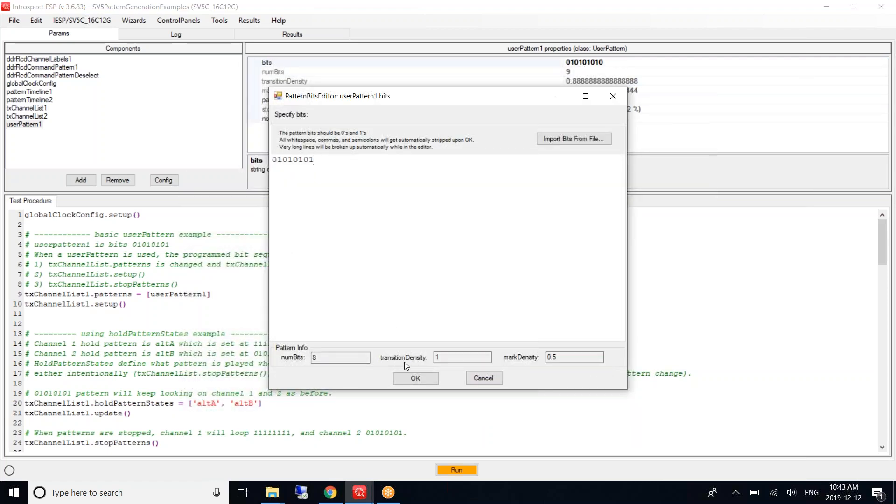
pyautogui.click(412, 378)
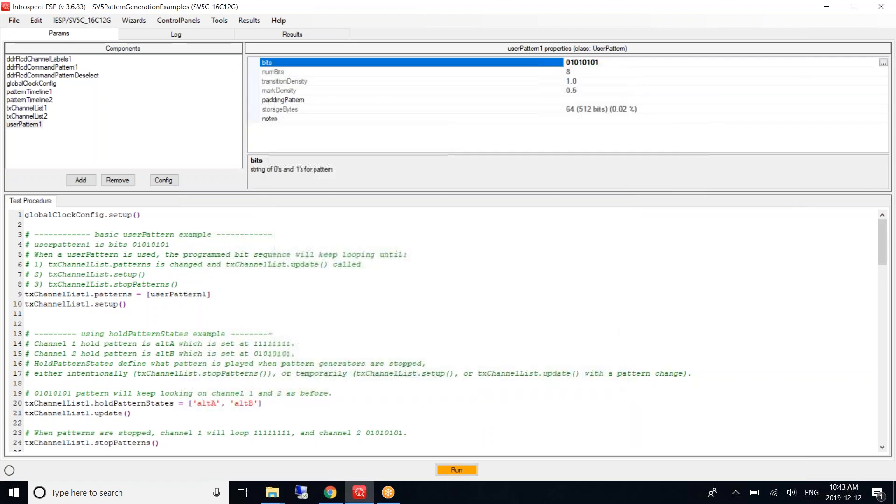
# Step: Examine userPattern1's storageBytes and txChannelList1's patterns property together with the patterns assignment in the test procedure
pyautogui.click(253, 295)
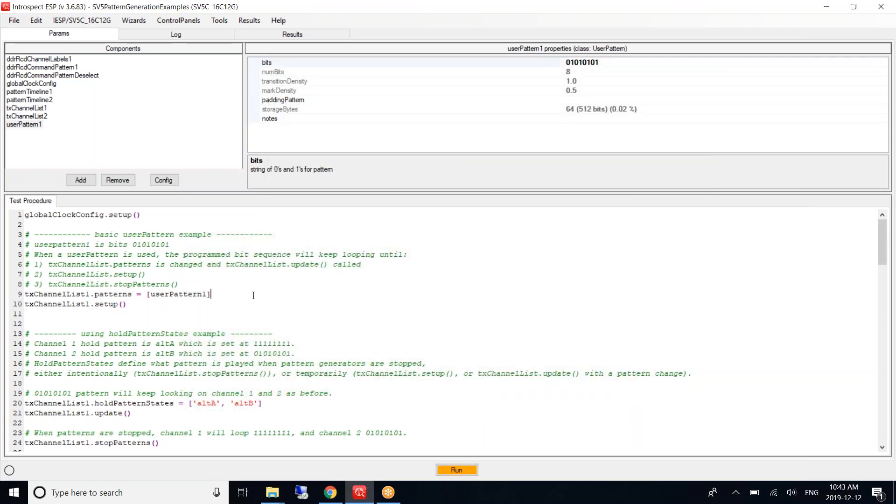
pyautogui.click(359, 114)
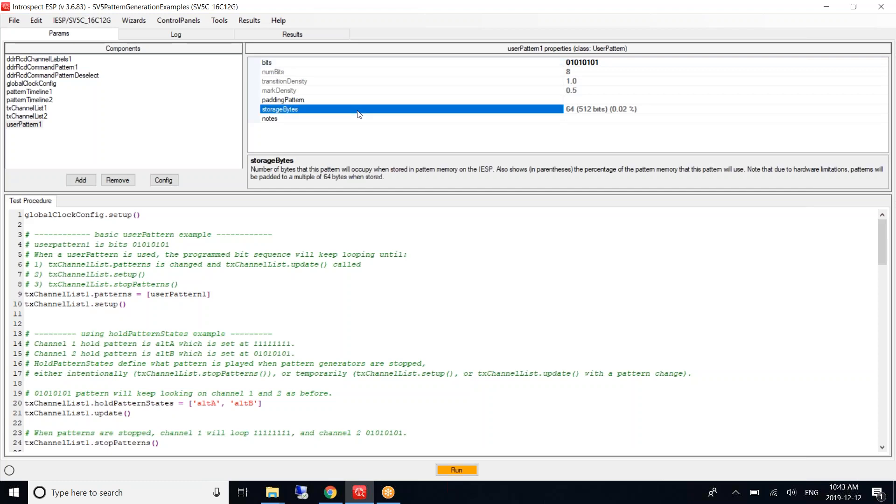
pyautogui.click(252, 291)
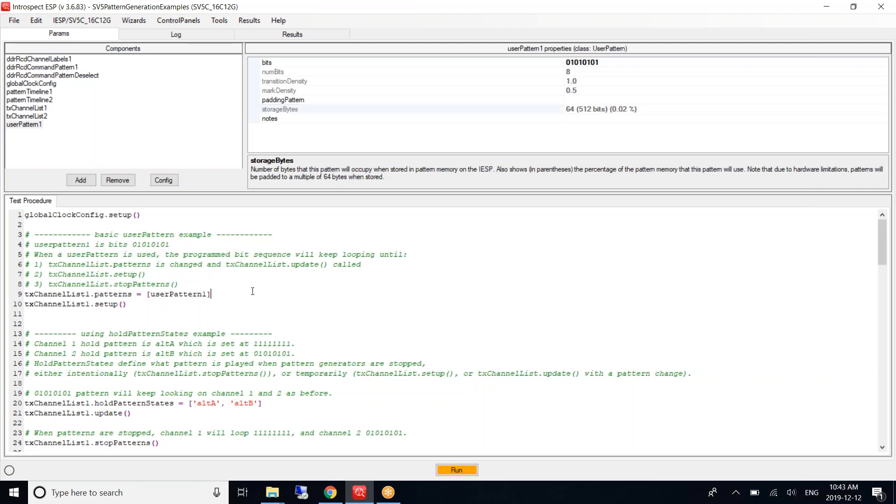
pyautogui.click(22, 108)
pyautogui.click(217, 295)
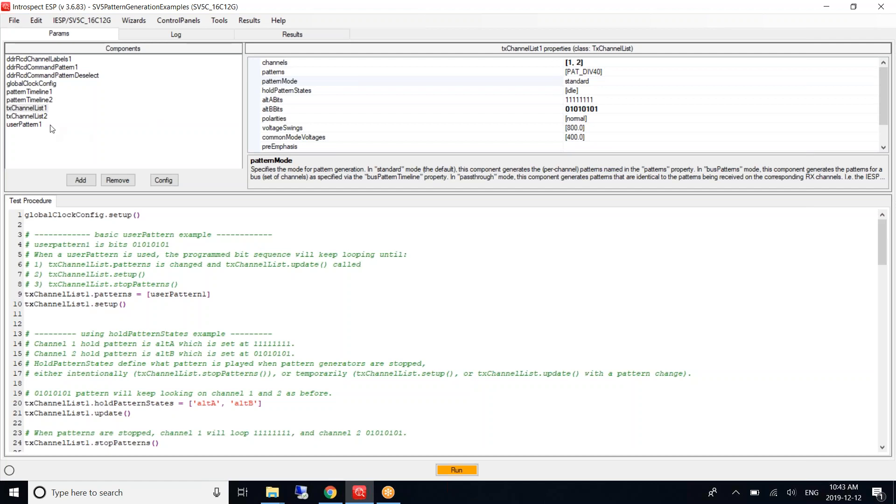
pyautogui.click(38, 107)
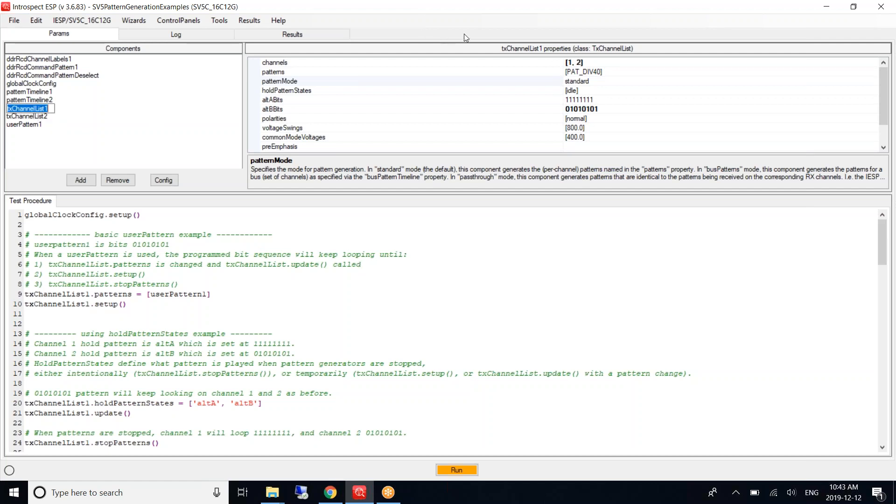
pyautogui.click(546, 72)
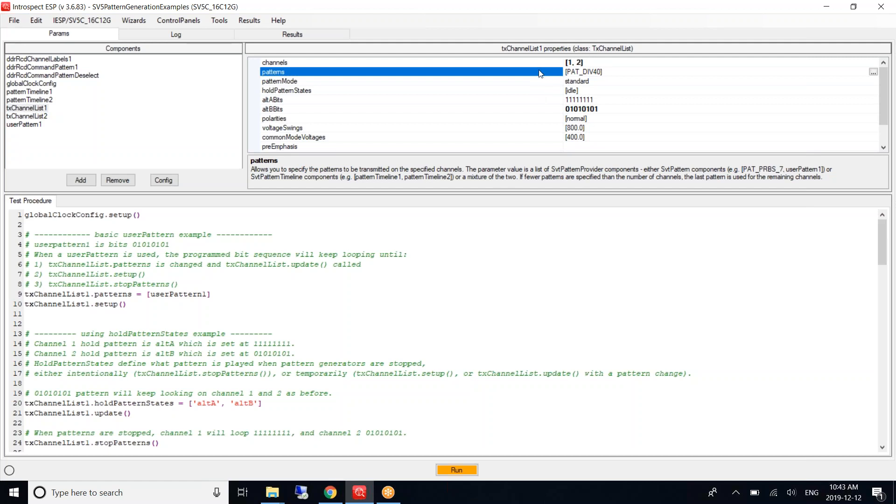
pyautogui.click(218, 294)
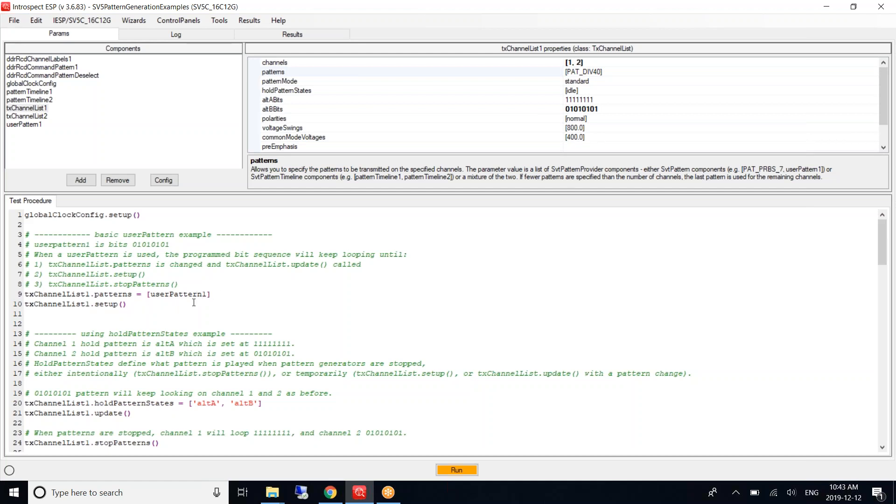
# Step: Duplicate the txChannelList1 patterns and setup lines below the originals, changing the copy to userPattern2 and update()
pyautogui.moveTo(137, 302); pyautogui.dragTo(16, 295)
pyautogui.hotkey('ctrl', 'c')
pyautogui.click(132, 302)
pyautogui.press('Return')
pyautogui.press('Return')
pyautogui.hotkey('ctrl', 'v')
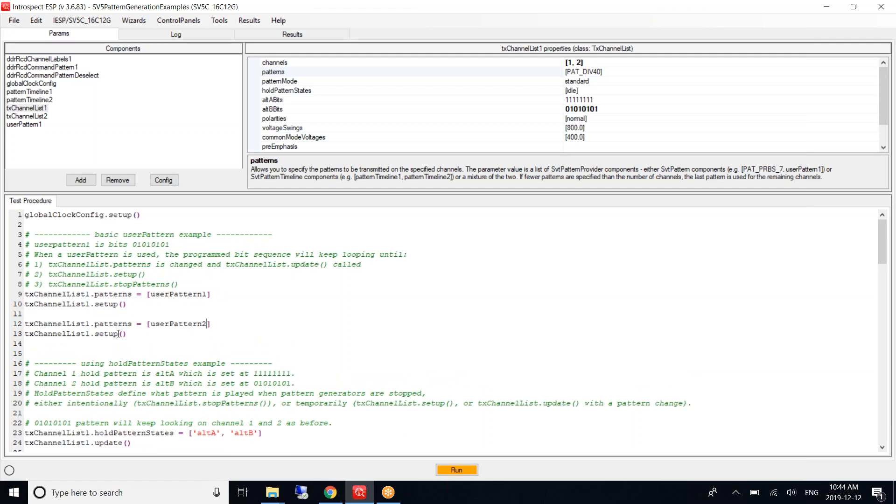
pyautogui.doubleClick(96, 334)
pyautogui.write('update')
# Step: Delete the added userPattern2 assignment and txChannelList1.update() lines from the basic userPattern example
pyautogui.moveTo(139, 333); pyautogui.dragTo(19, 314)
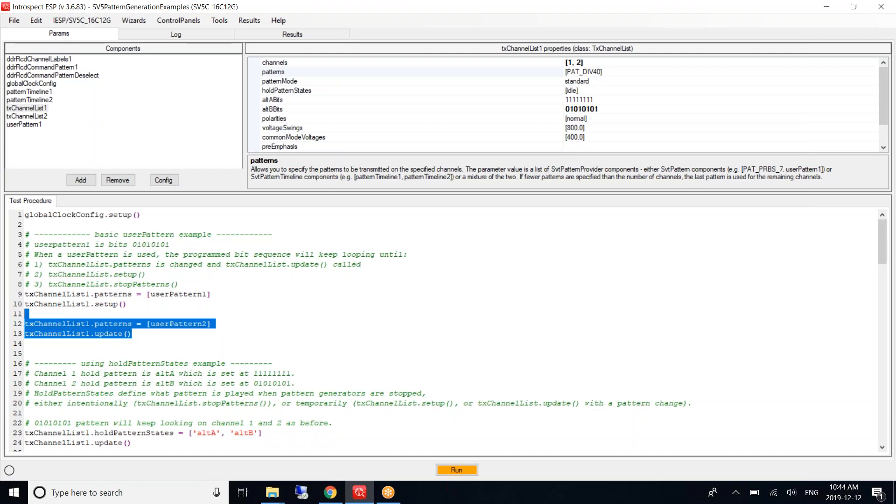
pyautogui.press('BackSpace')
pyautogui.press('BackSpace')
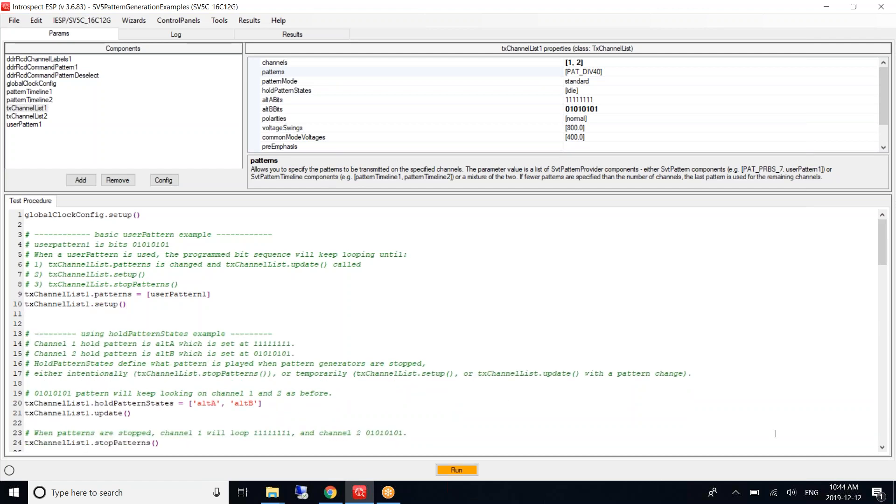
pyautogui.click(819, 469)
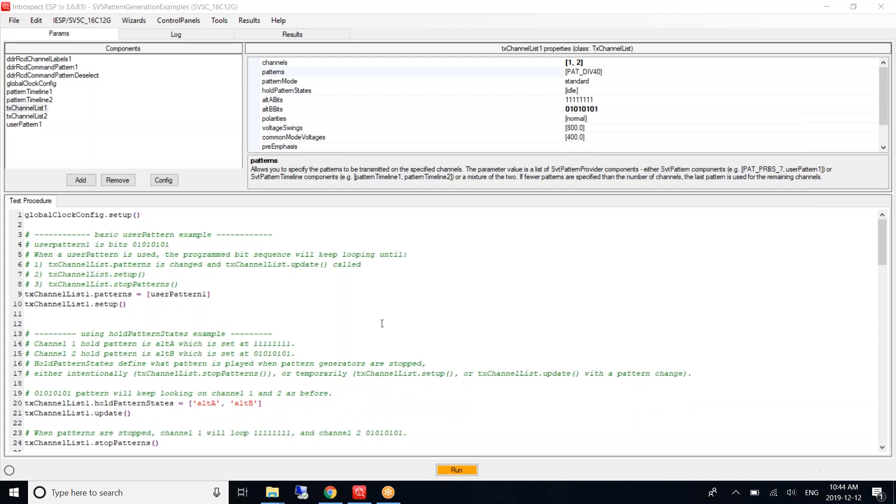
# Step: Review the basic userPattern code and the holdPatternStates example through its txChannelList1.stopPatterns() call
pyautogui.click(175, 301)
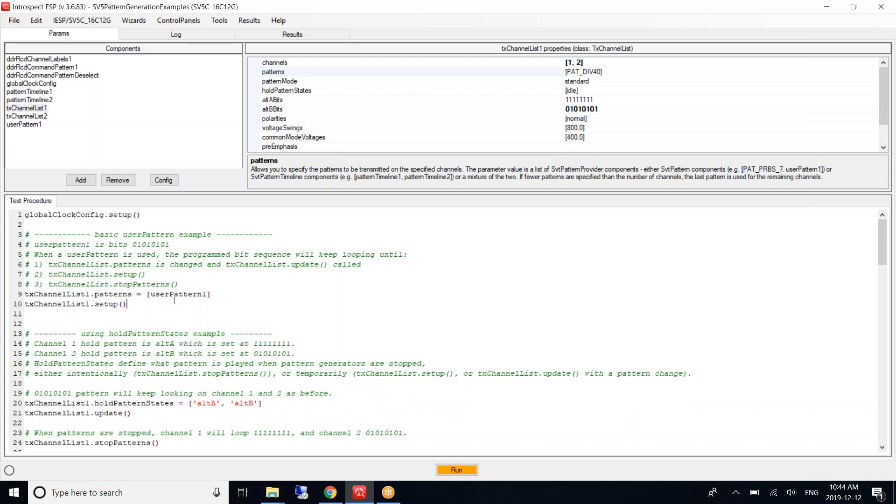
pyautogui.click(190, 285)
pyautogui.scroll(-2, 190, 284)
pyautogui.click(173, 385)
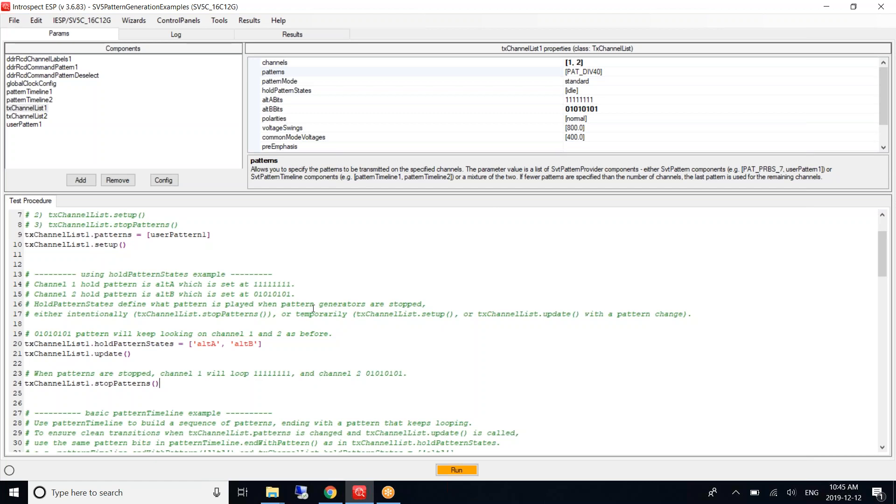
# Step: Examine txChannelList1's holdPatternStates, altABits and altBBits properties alongside the holdPatternStates assignment in the test procedure
pyautogui.click(571, 92)
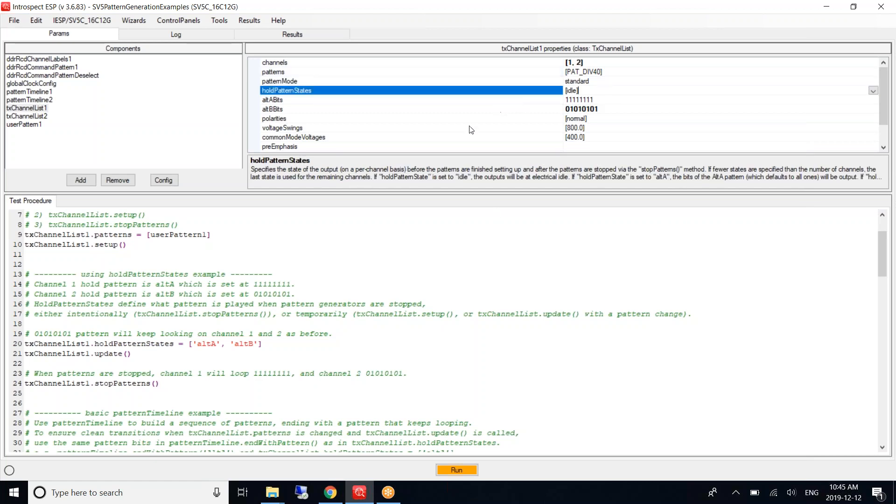
pyautogui.click(297, 350)
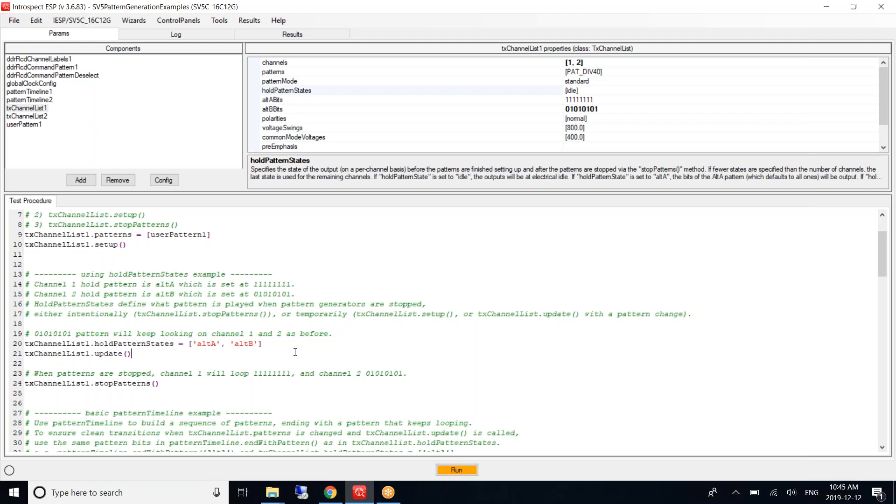
pyautogui.click(282, 345)
pyautogui.click(279, 346)
pyautogui.click(346, 108)
pyautogui.click(315, 100)
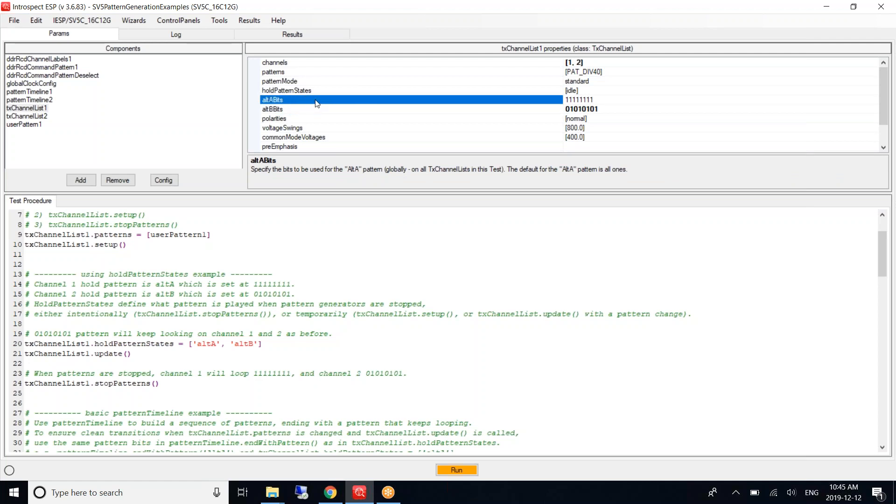
pyautogui.click(298, 110)
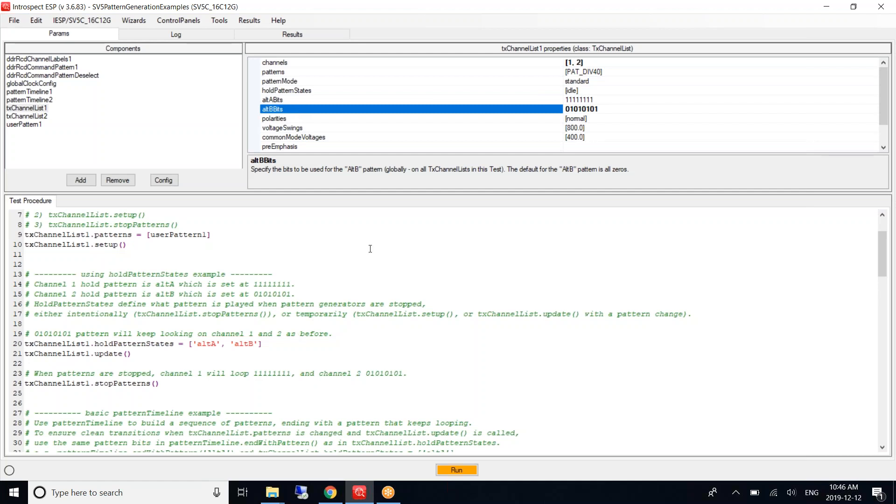
pyautogui.click(525, 100)
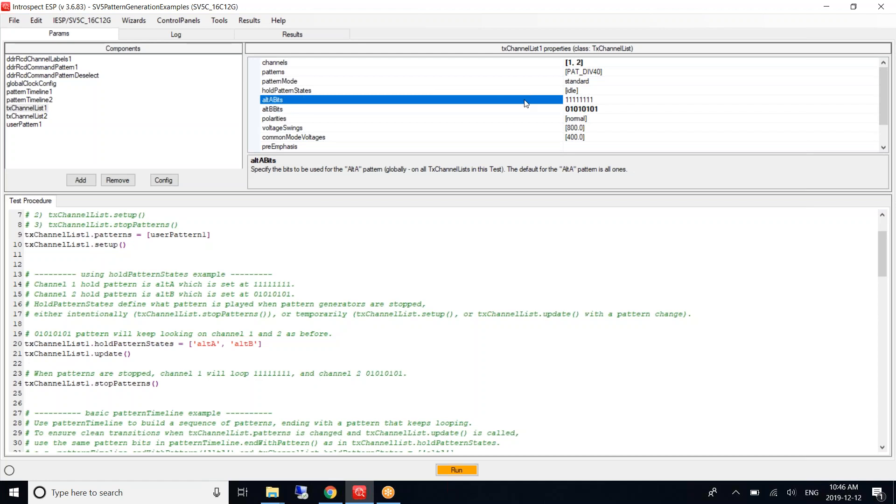
pyautogui.click(528, 109)
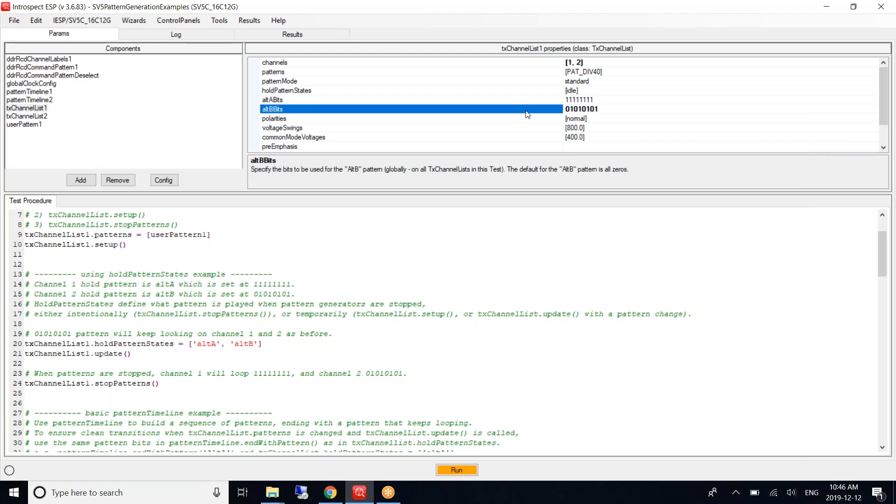
# Step: Compare the altABits and altBBits properties of txChannelList1 and txChannelList2
pyautogui.click(36, 107)
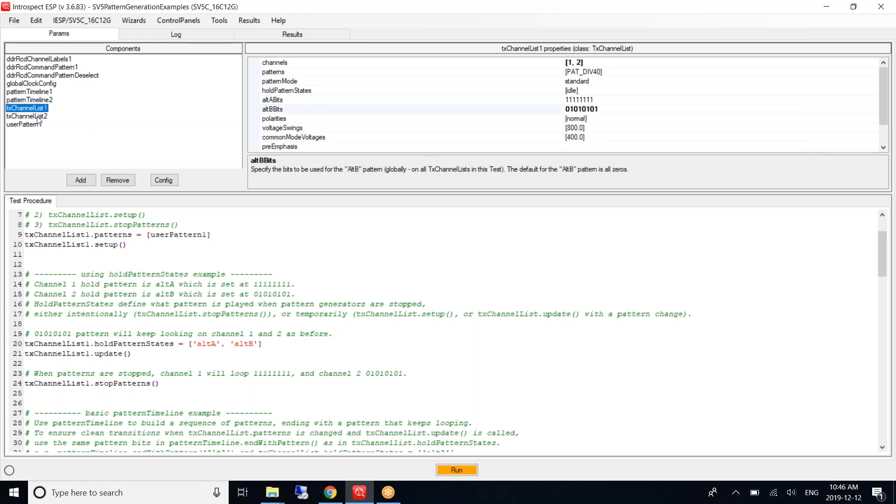
pyautogui.click(38, 116)
pyautogui.click(35, 107)
pyautogui.click(404, 101)
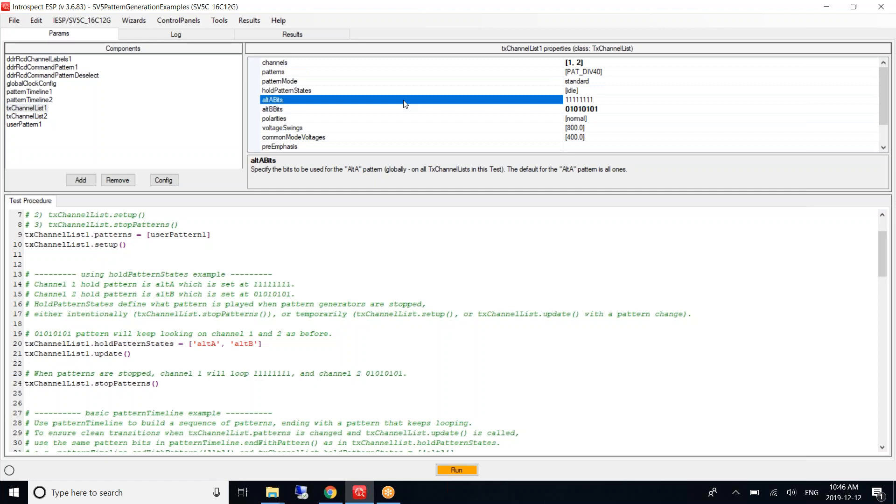
pyautogui.click(43, 116)
pyautogui.click(611, 111)
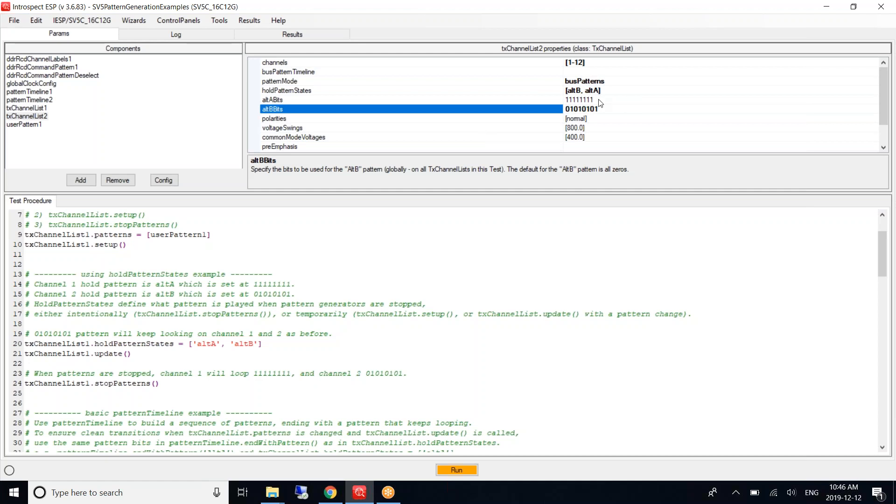
pyautogui.click(483, 101)
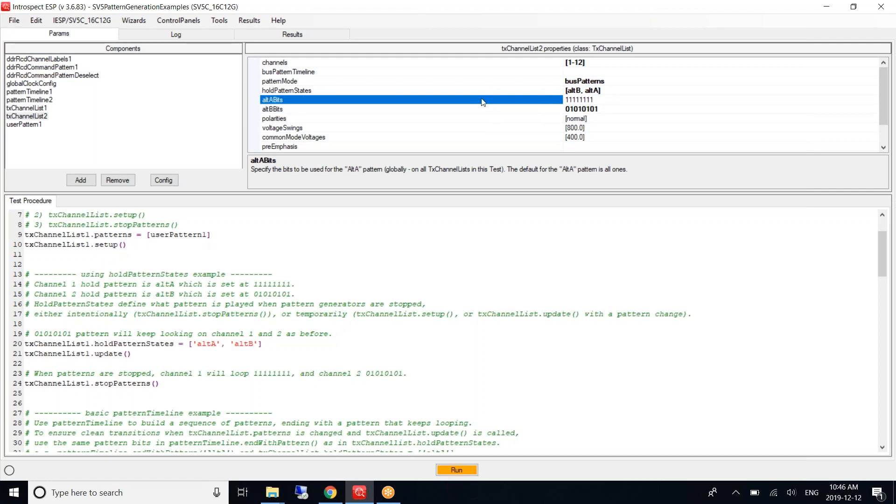
pyautogui.click(456, 112)
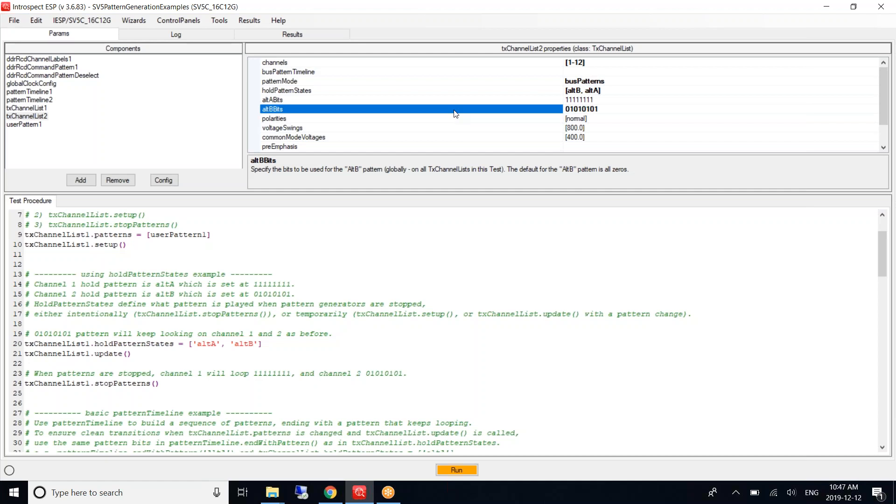
# Step: Review the holdPatternStates, update() and stopPatterns() lines of the hold pattern example against the altABits and altBBits properties
pyautogui.click(178, 386)
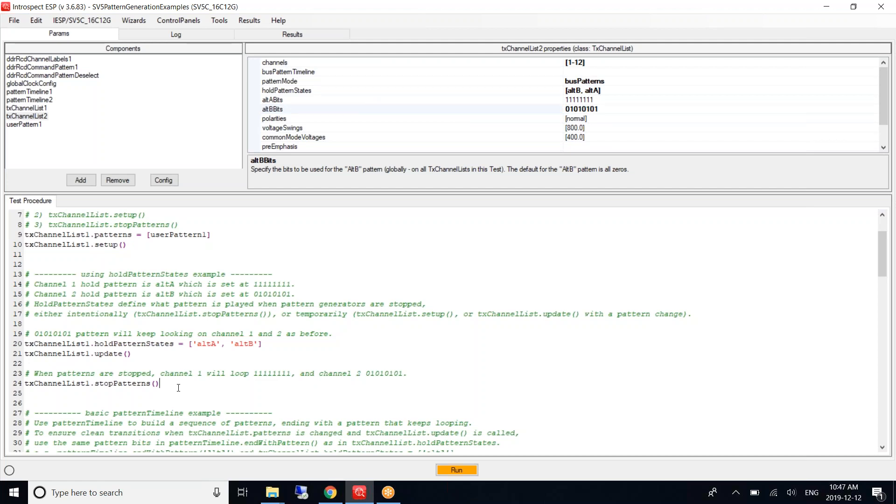
pyautogui.click(171, 356)
pyautogui.scroll(-2, 234, 306)
pyautogui.click(279, 288)
pyautogui.click(156, 294)
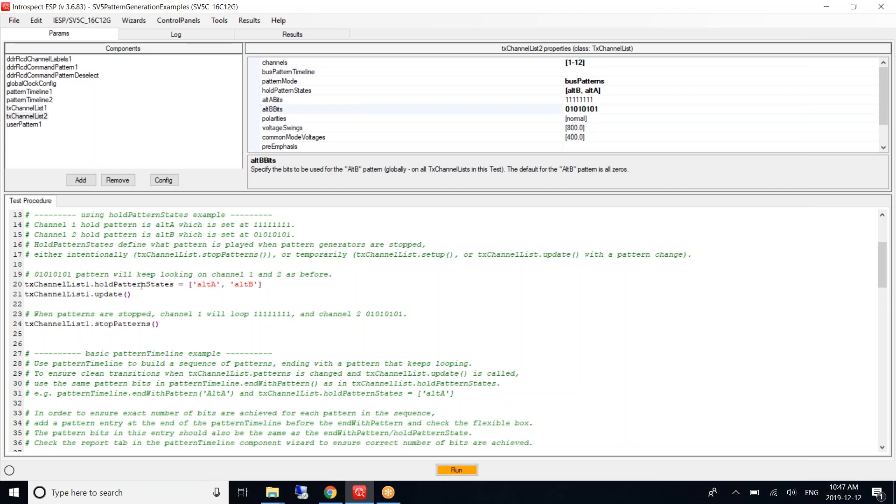
pyautogui.click(383, 99)
pyautogui.click(375, 110)
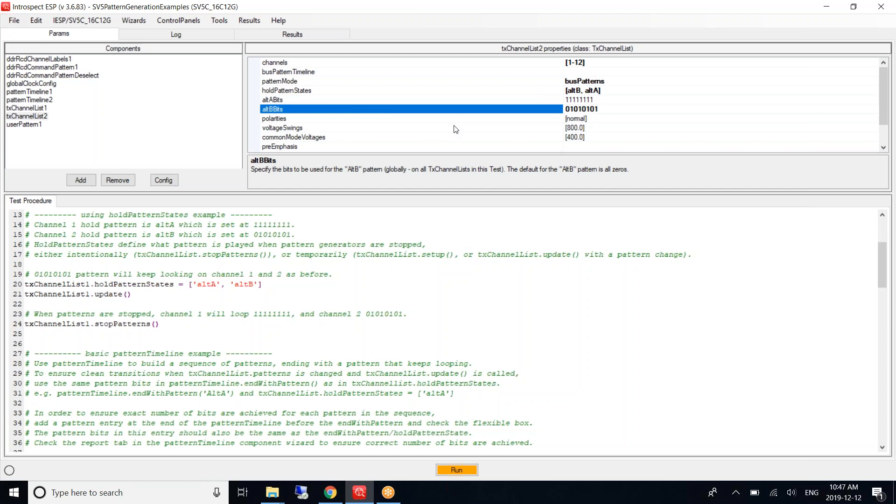
pyautogui.click(160, 285)
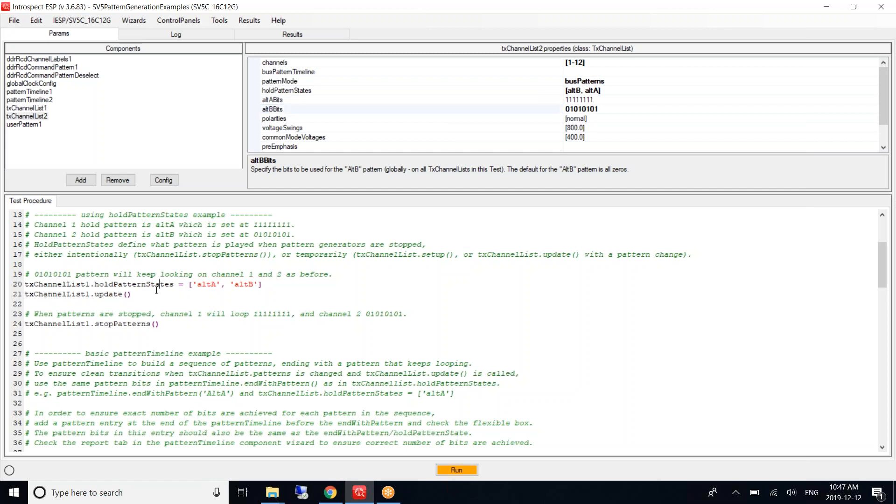
pyautogui.click(178, 324)
# Step: Show txChannelList1's properties and read the basic patternTimeline example in the test procedure
pyautogui.scroll(-1, 433, 299)
pyautogui.click(23, 109)
pyautogui.scroll(-3, 162, 368)
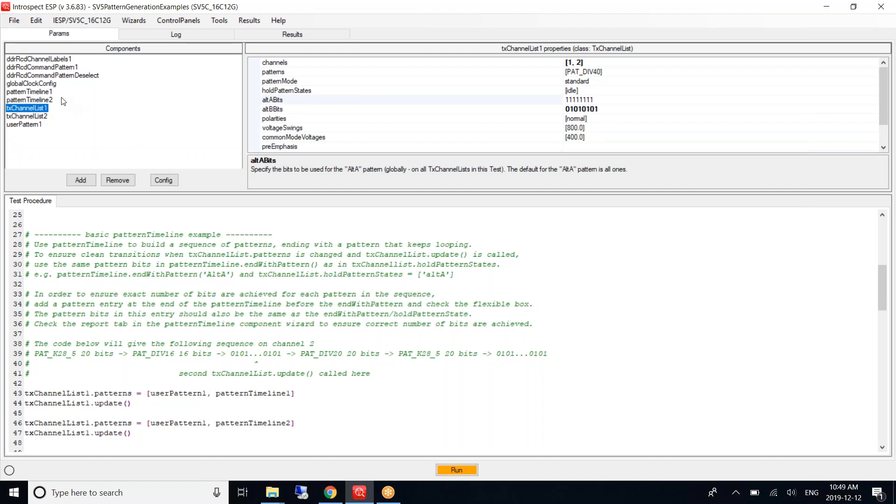
# Step: Inspect patternTimeline1's codeForTimeline and codeForConfig code in the code editor, then close it without saving
pyautogui.click(31, 91)
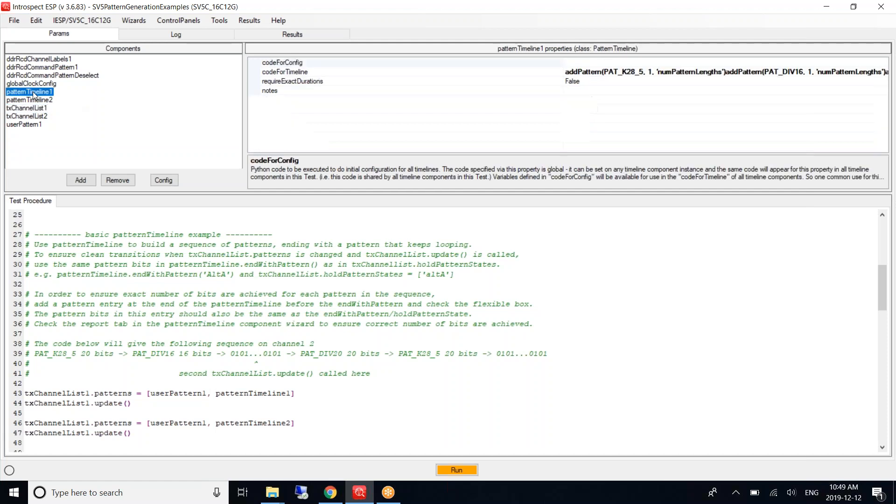
pyautogui.click(798, 72)
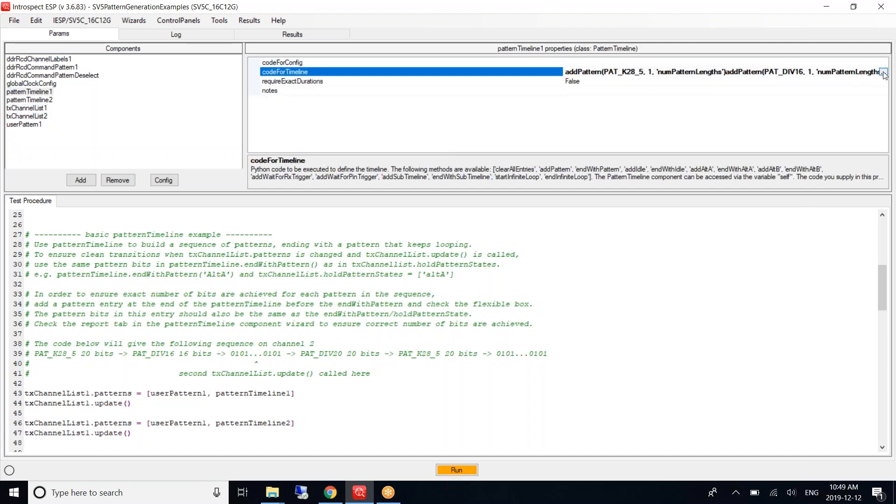
pyautogui.click(883, 72)
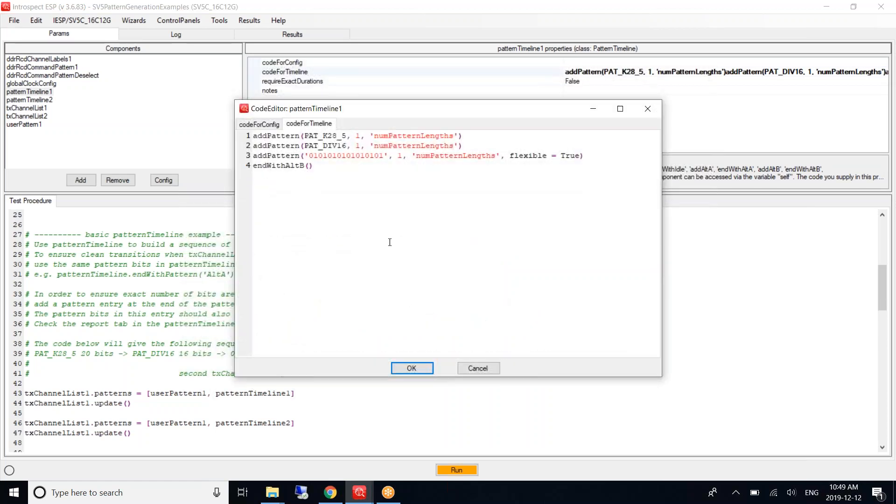
pyautogui.click(326, 171)
pyautogui.click(263, 125)
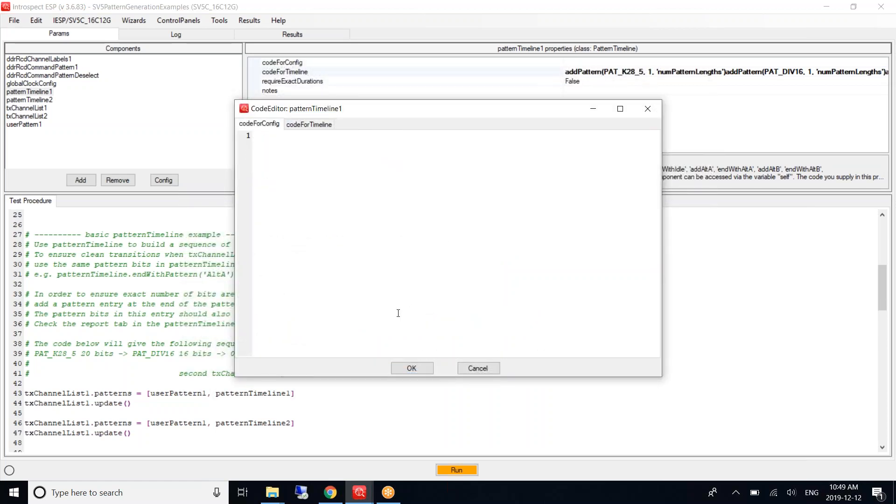
pyautogui.click(309, 124)
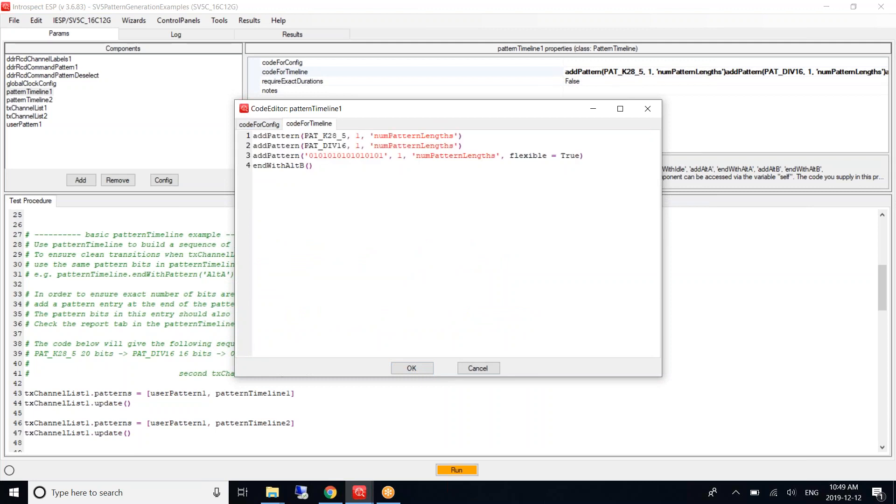
pyautogui.click(325, 165)
pyautogui.click(487, 365)
pyautogui.click(22, 93)
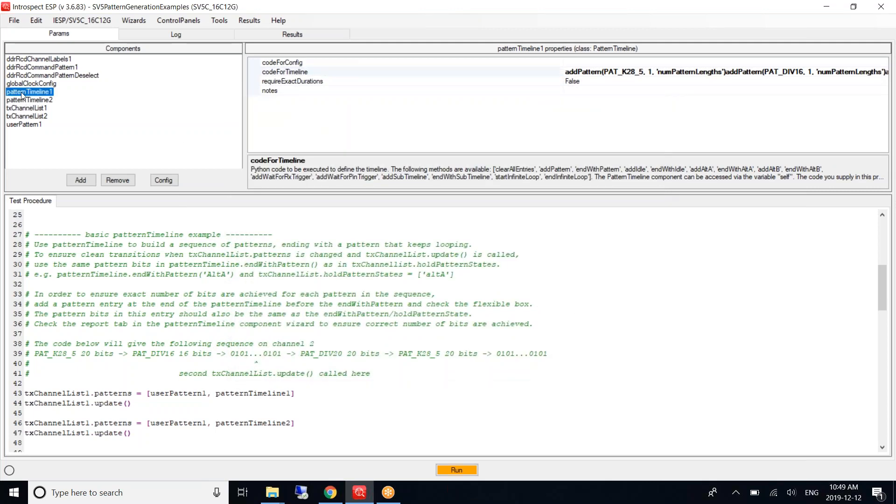
pyautogui.doubleClick(21, 93)
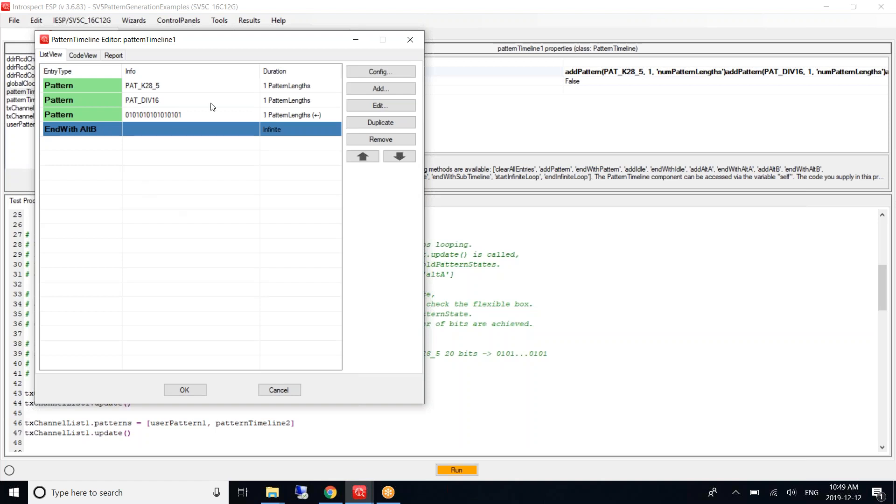
pyautogui.click(105, 86)
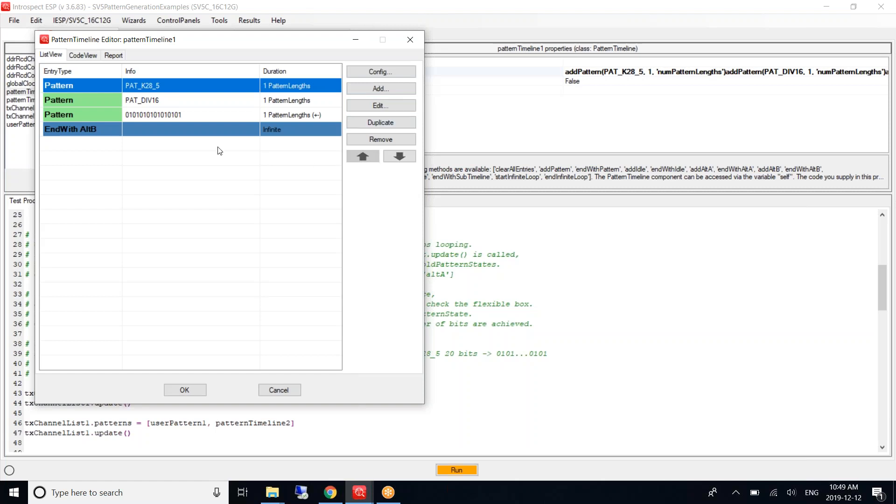
pyautogui.moveTo(74, 92)
pyautogui.click(75, 100)
pyautogui.moveTo(75, 100)
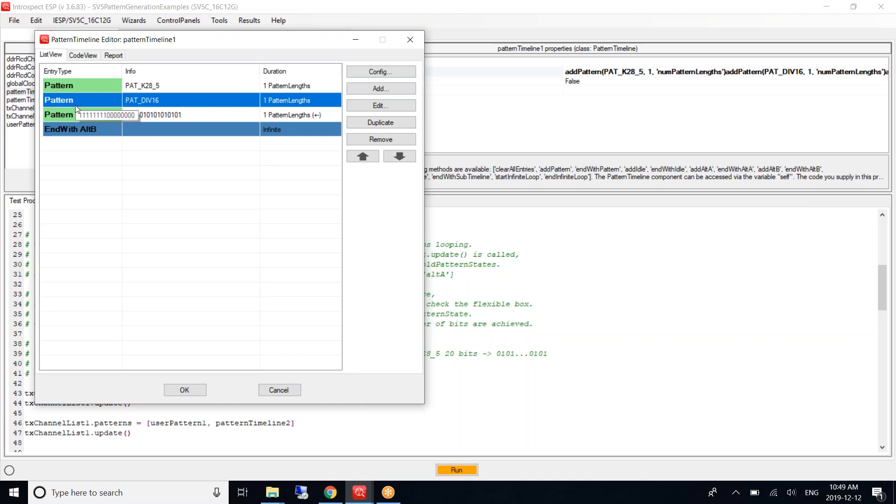
pyautogui.click(70, 120)
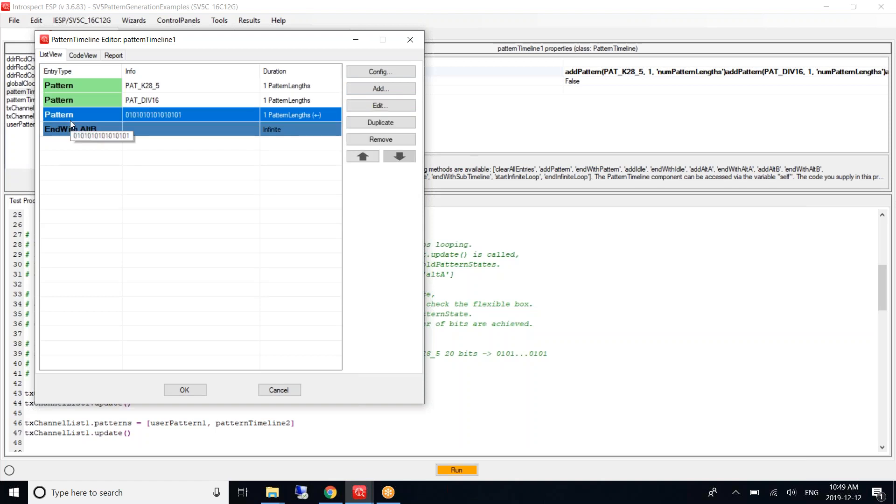
pyautogui.click(69, 132)
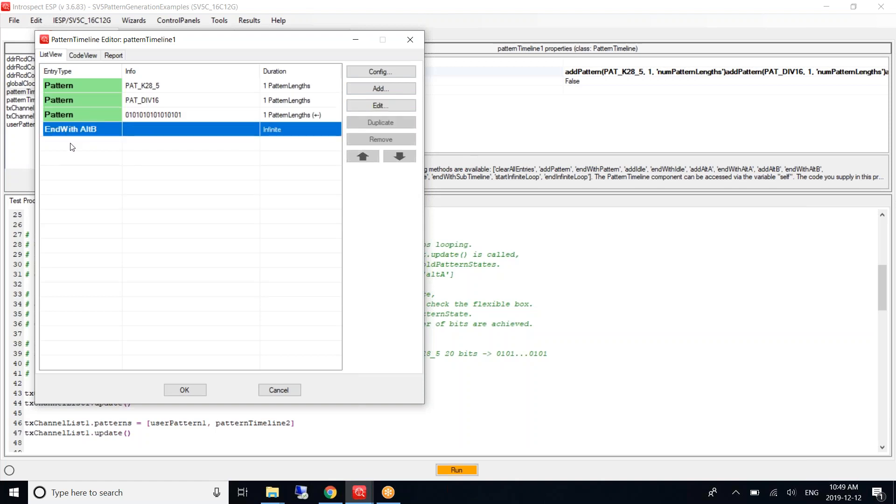
pyautogui.click(69, 134)
pyautogui.keyDown('shift'); pyautogui.click(108, 114); pyautogui.keyUp('shift')
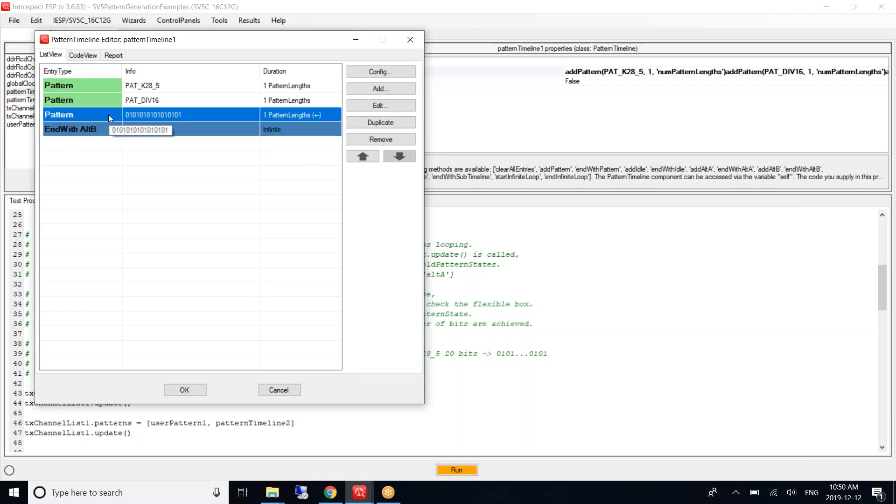
pyautogui.doubleClick(85, 115)
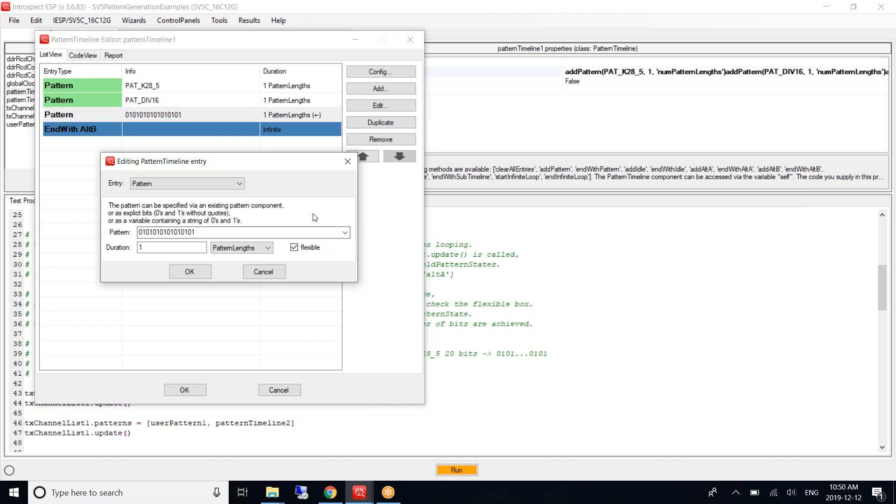
pyautogui.click(189, 272)
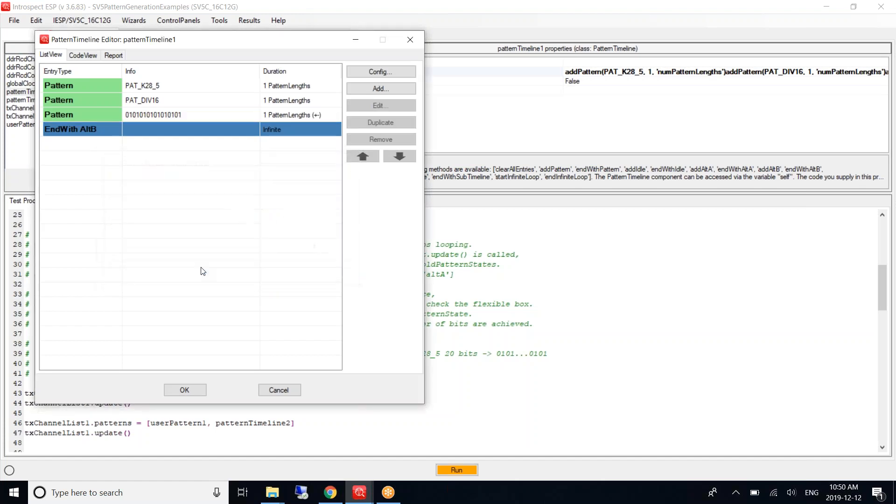
pyautogui.click(299, 83)
pyautogui.click(299, 100)
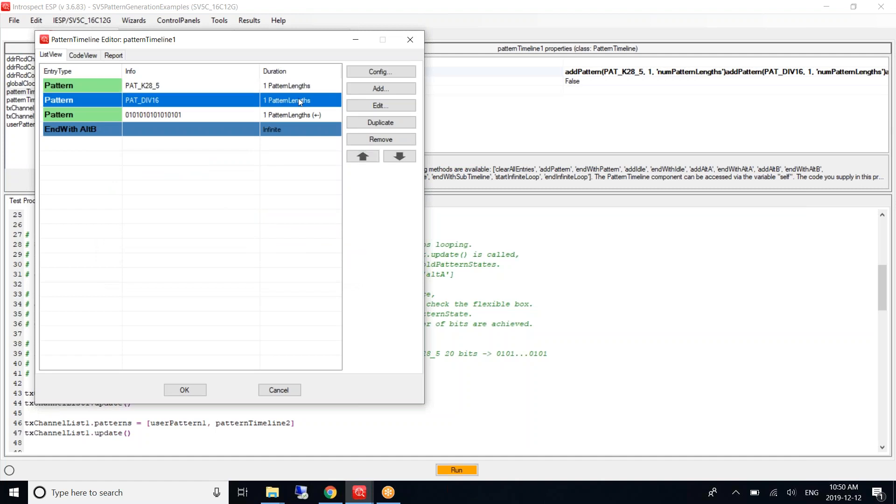
pyautogui.click(105, 116)
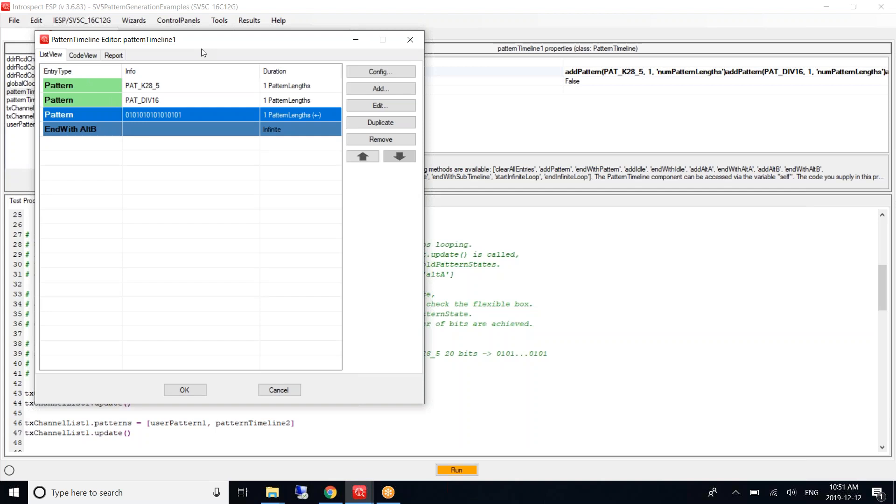
# Step: Check the requested and achieved bit counts in patternTimeline1's report, then return to the entry list at PAT_DIV16
pyautogui.click(113, 56)
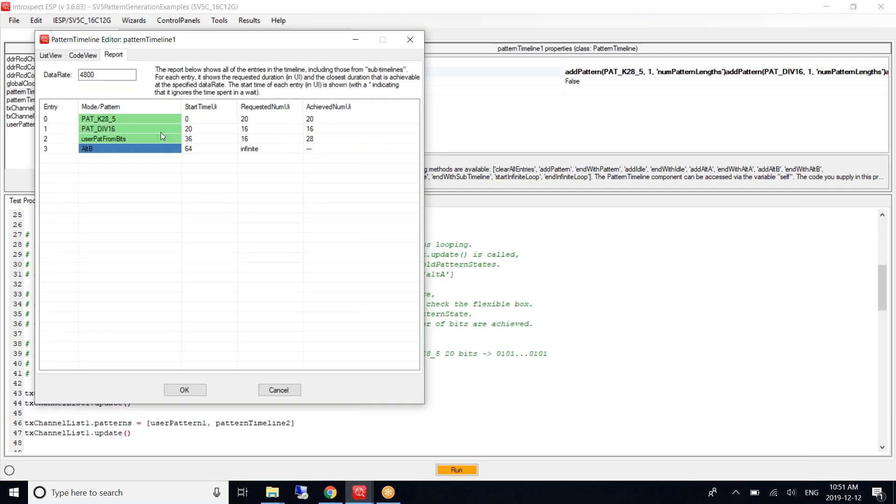
pyautogui.click(51, 55)
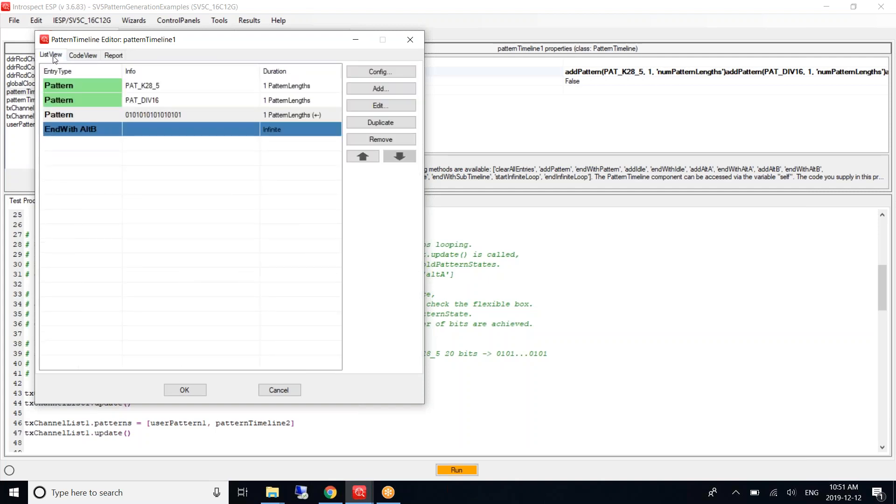
pyautogui.click(293, 100)
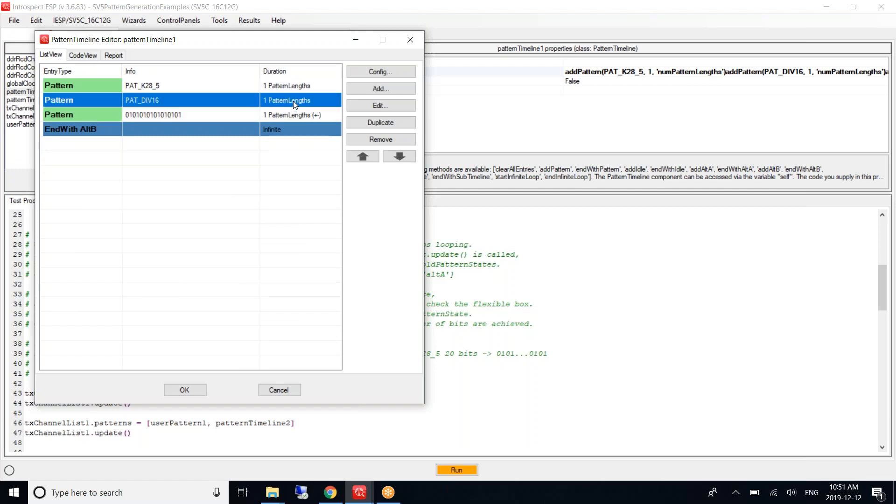
# Step: Check the requested and achieved bit counts for each entry in patternTimeline1's report, then return to the entry list
pyautogui.click(186, 86)
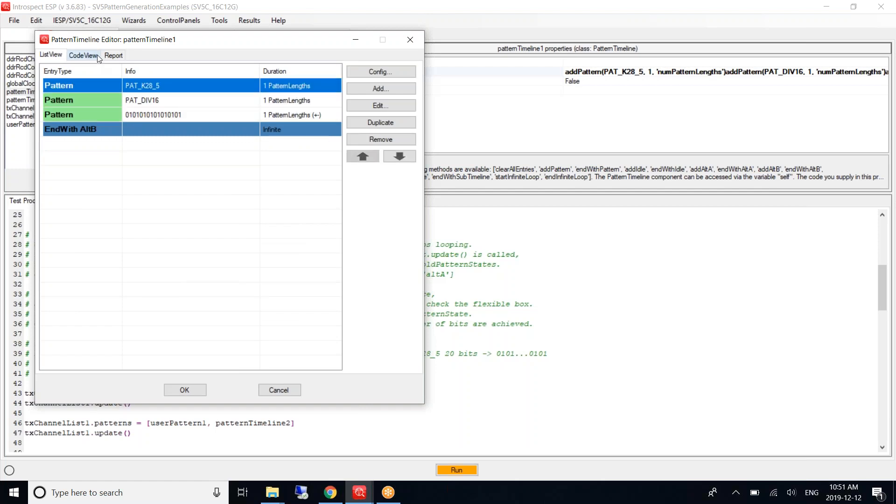
pyautogui.click(114, 55)
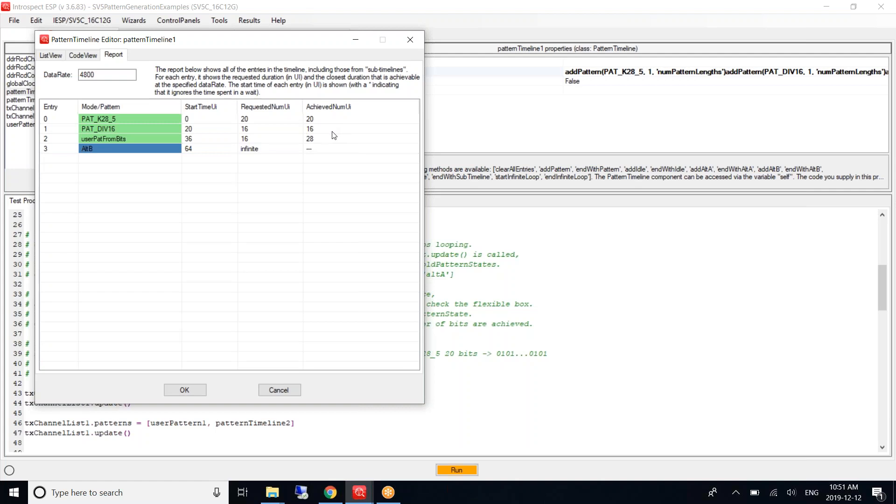
pyautogui.click(39, 56)
pyautogui.doubleClick(300, 115)
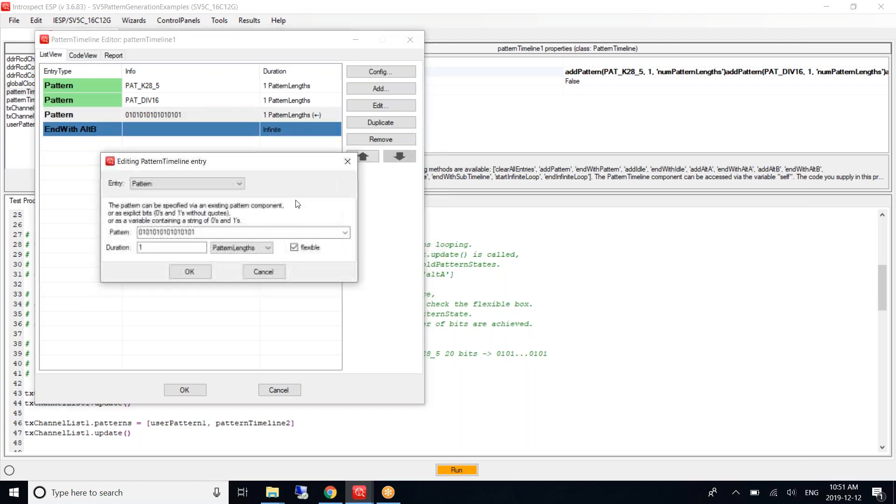
pyautogui.click(293, 248)
pyautogui.click(190, 272)
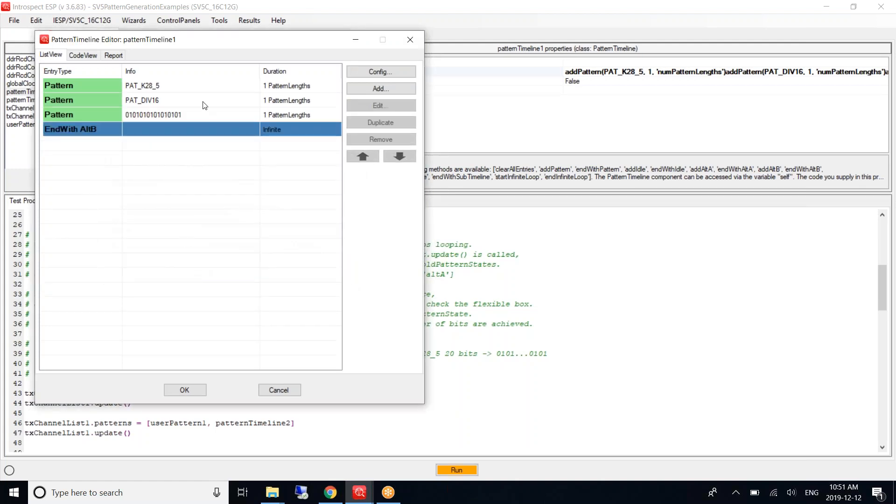
pyautogui.click(114, 56)
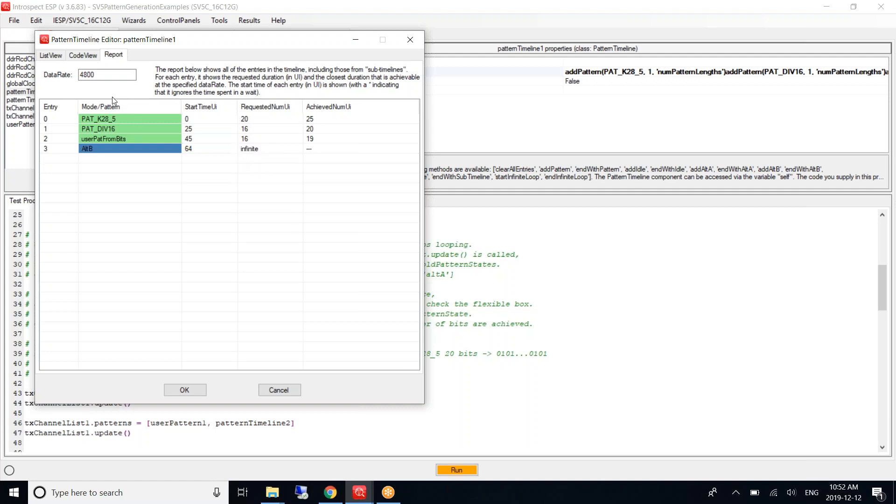
pyautogui.click(51, 54)
pyautogui.doubleClick(223, 119)
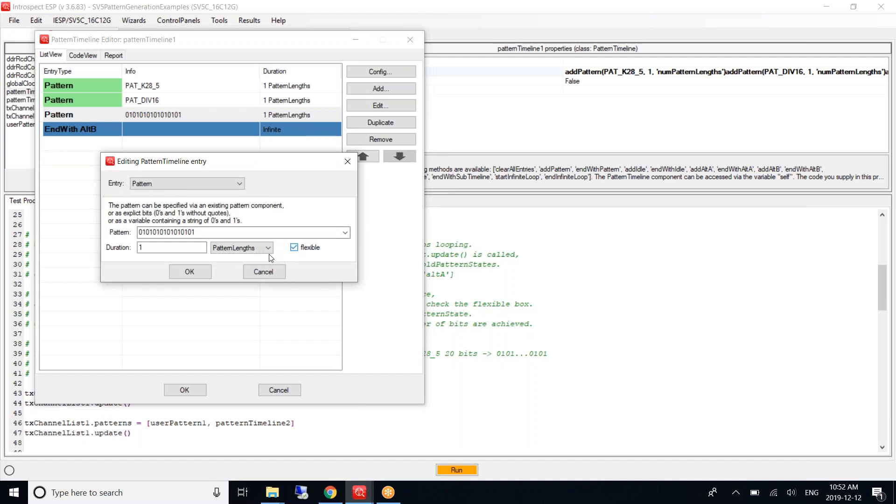
pyautogui.click(201, 275)
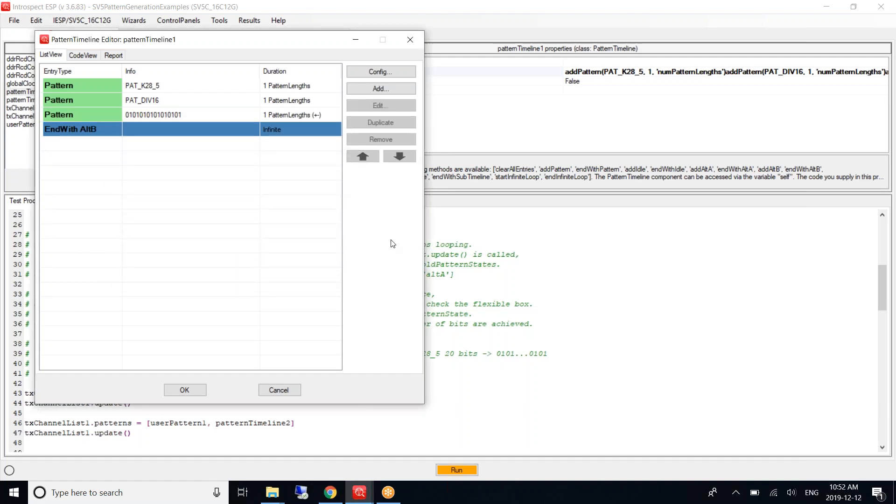
# Step: Review the EndWith AltB and PAT_K28_5 entries and accept patternTimeline1's settings
pyautogui.click(82, 129)
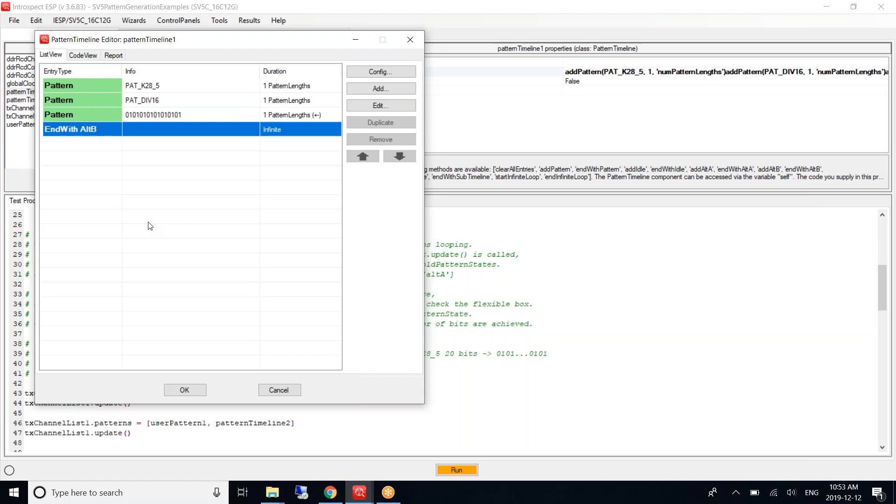
pyautogui.click(157, 88)
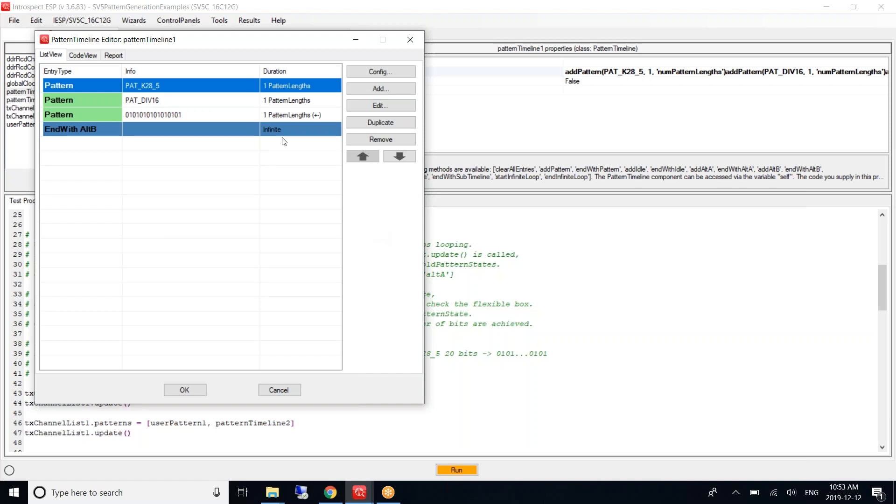
pyautogui.click(192, 394)
# Step: Read the channel 2 sequence comments, then examine patternTimeline2's entries in the PatternTimeline Editor and close it without saving
pyautogui.scroll(-2, 405, 380)
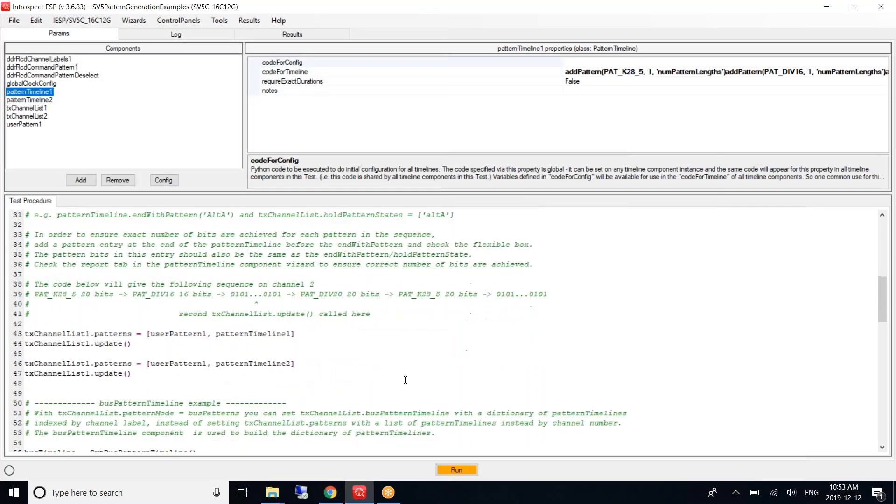
pyautogui.click(310, 344)
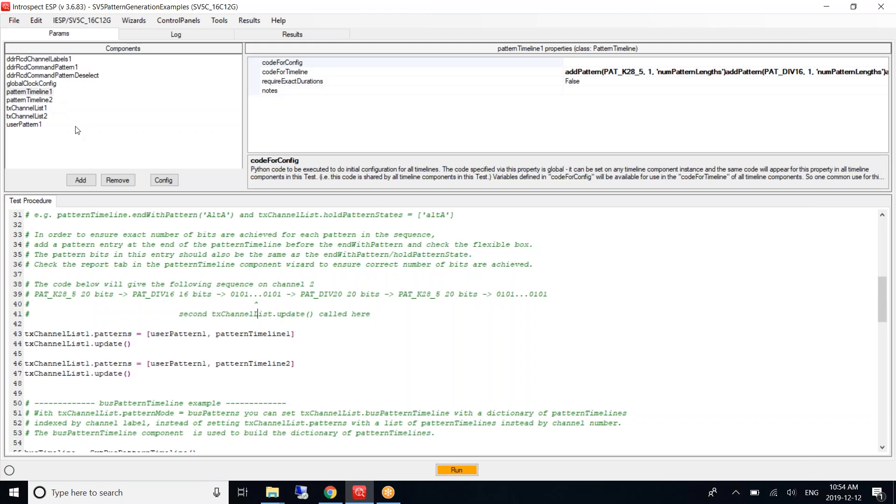
pyautogui.click(43, 100)
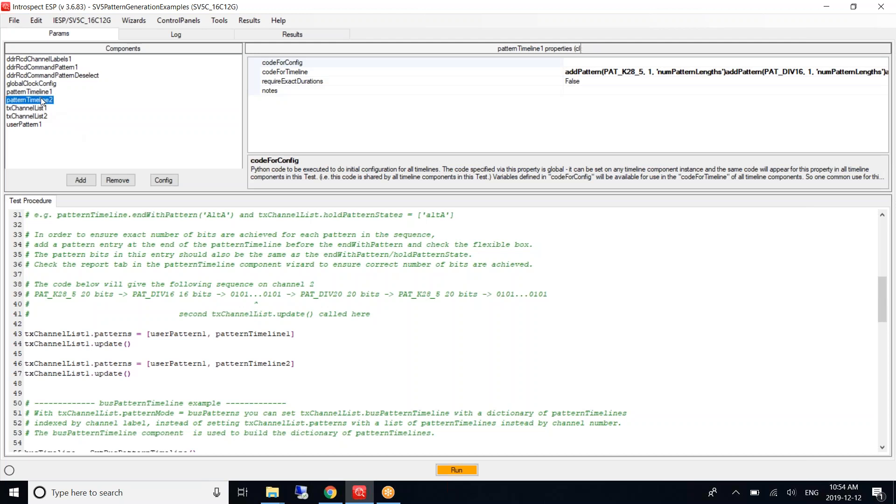
pyautogui.doubleClick(43, 101)
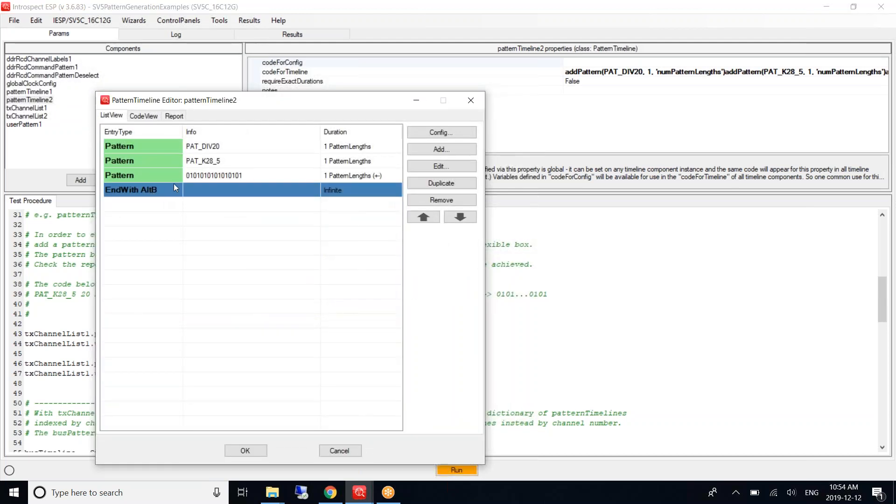
pyautogui.keyDown('shift'); pyautogui.click(211, 176); pyautogui.keyUp('shift')
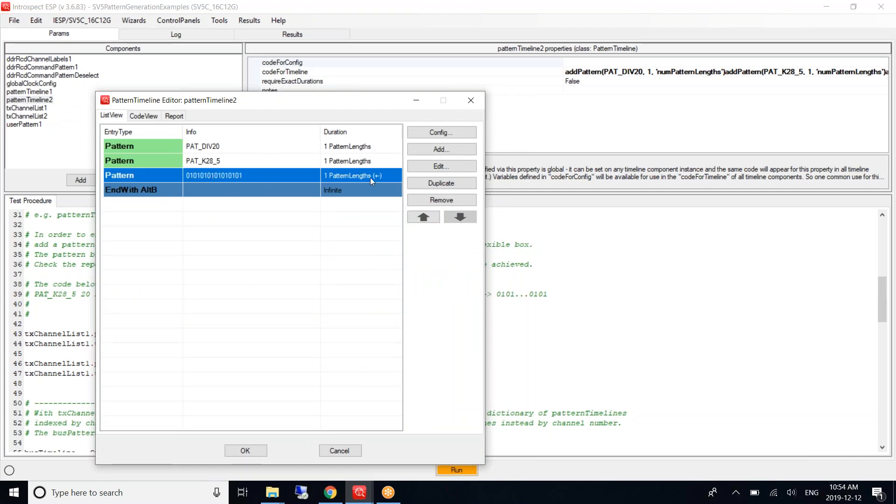
pyautogui.click(471, 100)
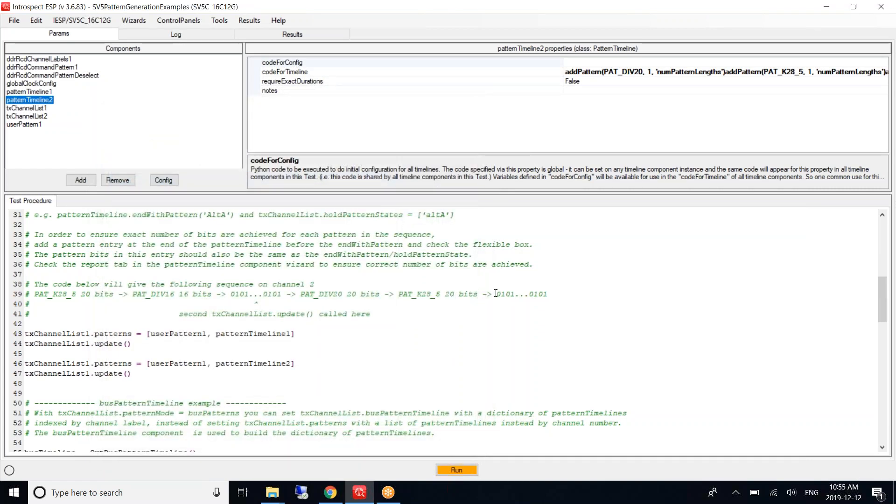
# Step: Go to the busPatternTimeline example in the test procedure and compare the pattern properties of txChannelList2 and txChannelList1
pyautogui.click(548, 295)
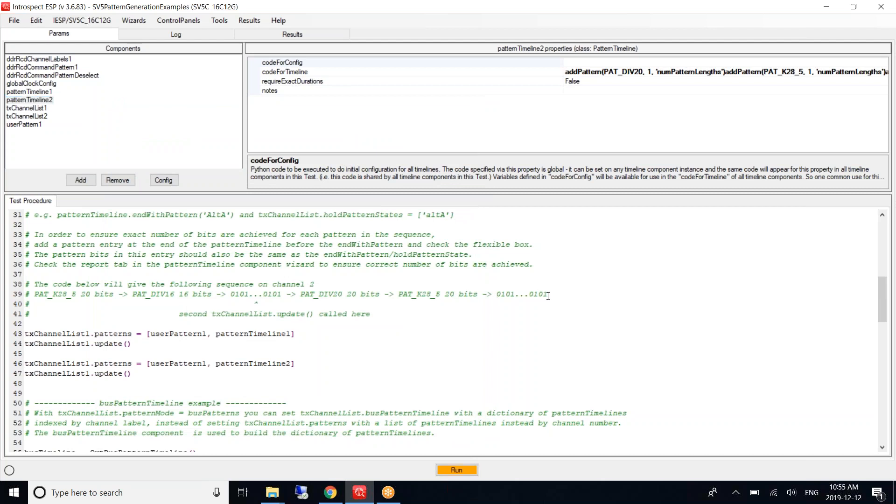
pyautogui.scroll(-5, 182, 364)
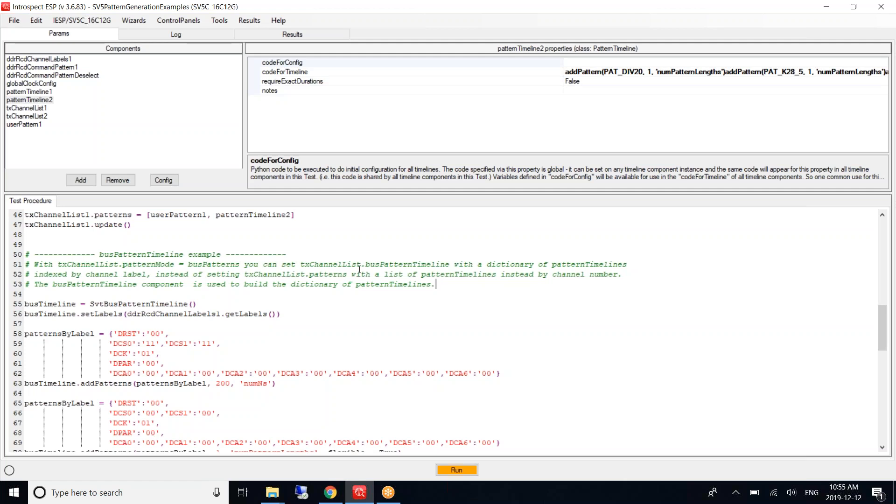
pyautogui.click(40, 117)
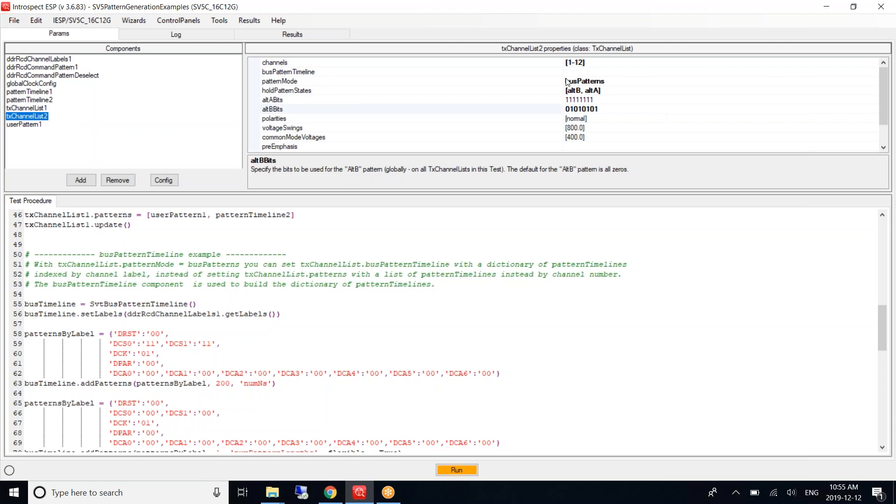
pyautogui.click(29, 110)
pyautogui.click(607, 73)
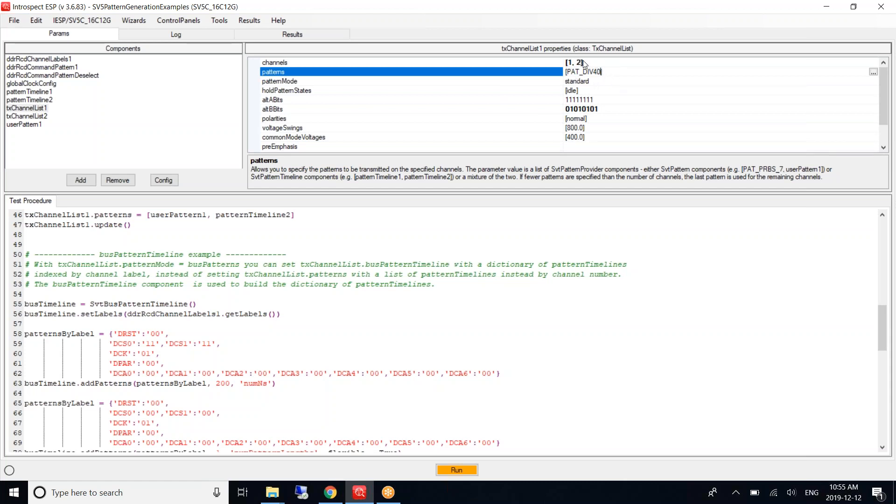
pyautogui.click(458, 283)
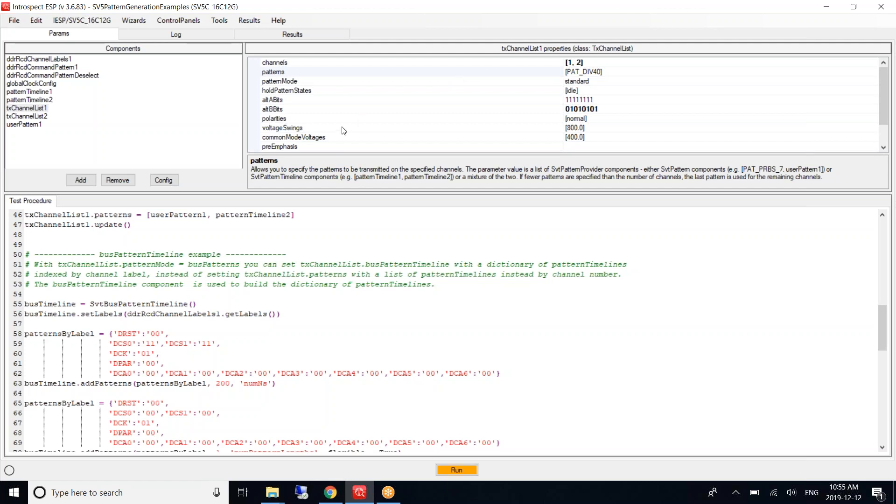
pyautogui.scroll(-1, 344, 130)
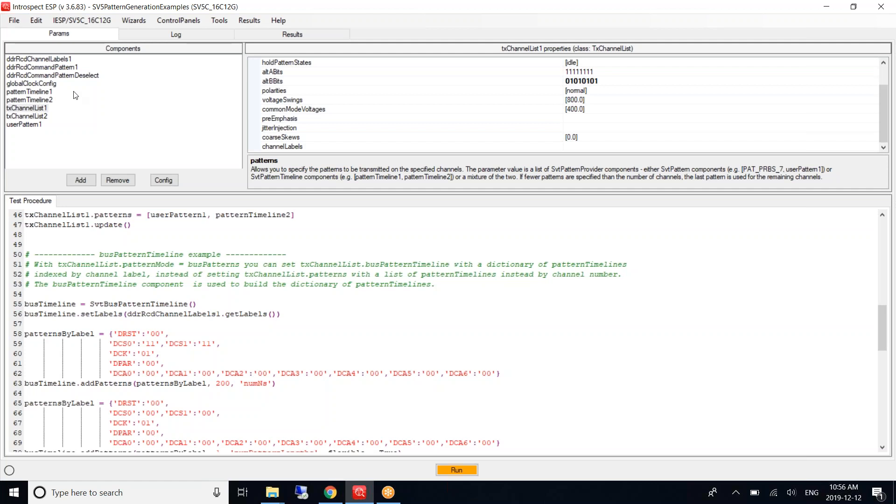
# Step: Examine the label-to-channel assignments of ddrRcdChannelLabels1, starting with DCK, and leave the component's name as it is
pyautogui.click(58, 59)
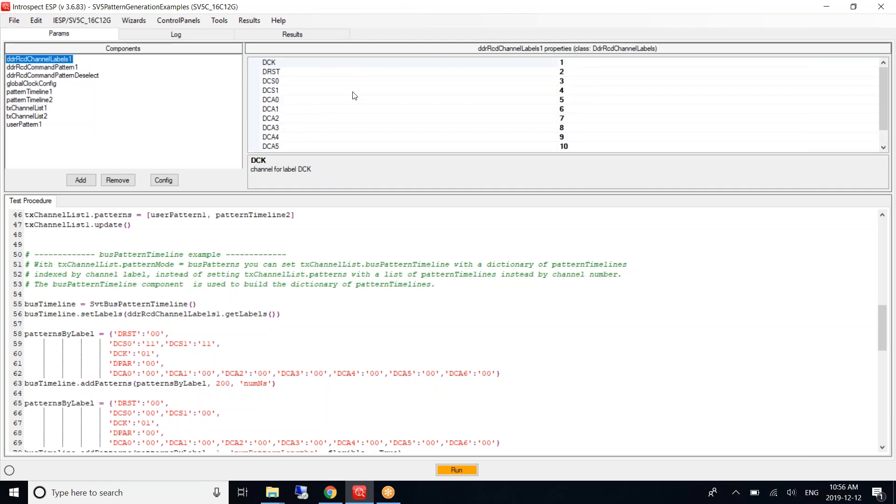
pyautogui.click(286, 63)
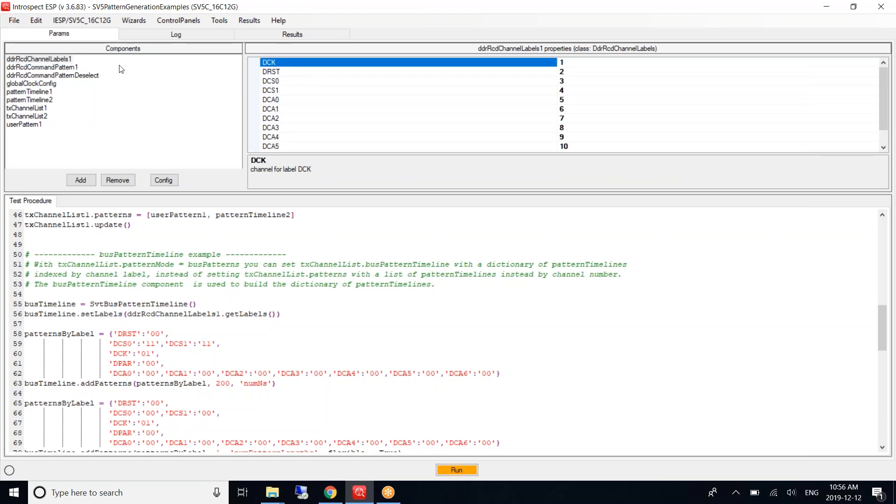
pyautogui.click(60, 59)
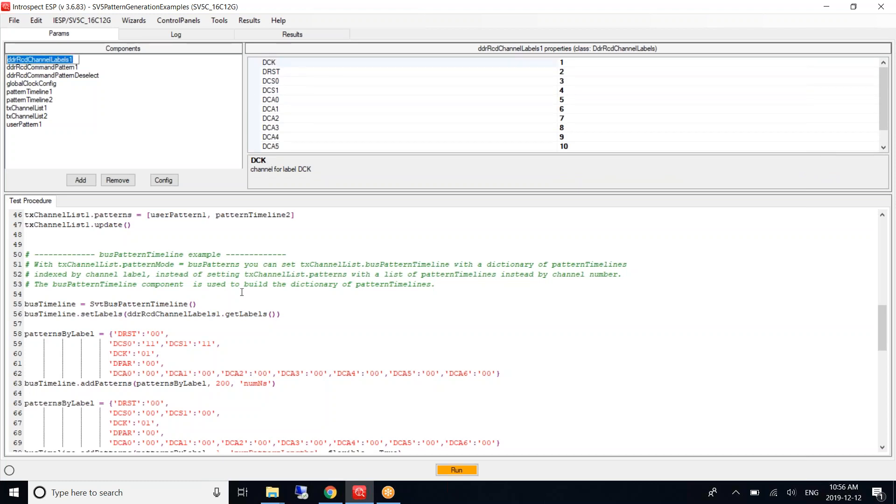
pyautogui.click(57, 156)
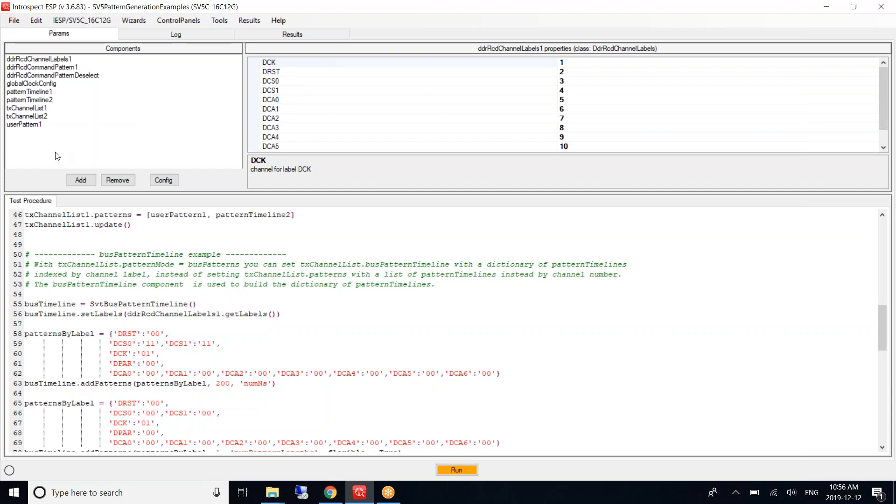
# Step: Read the TxChannelLabels and DdrRcdChannelLabels descriptions among the advanced components available to add, then cancel without adding one
pyautogui.click(80, 180)
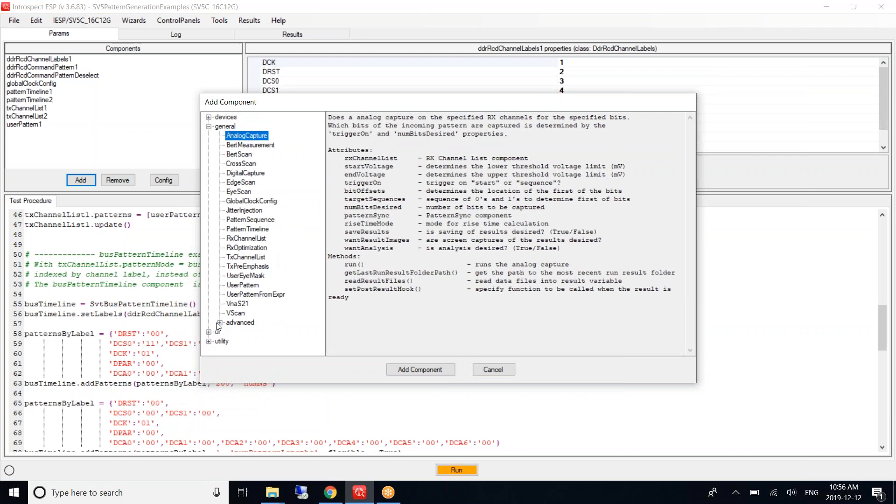
pyautogui.click(219, 322)
pyautogui.click(270, 312)
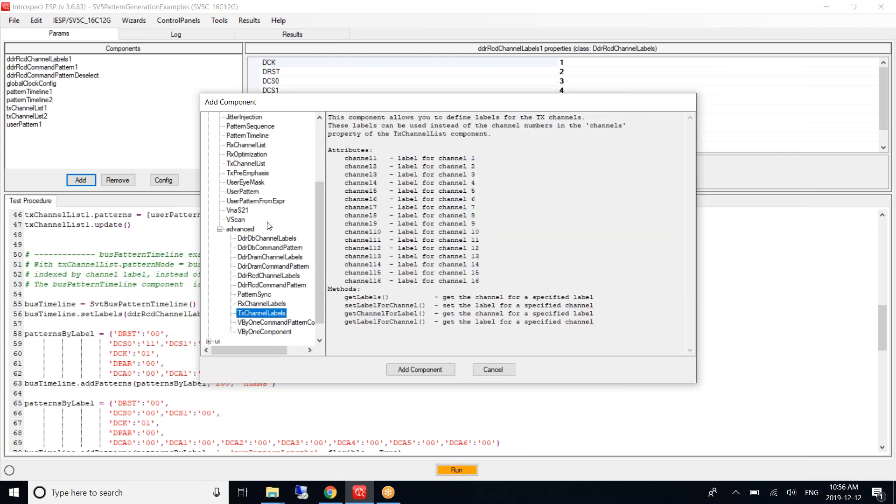
pyautogui.click(266, 276)
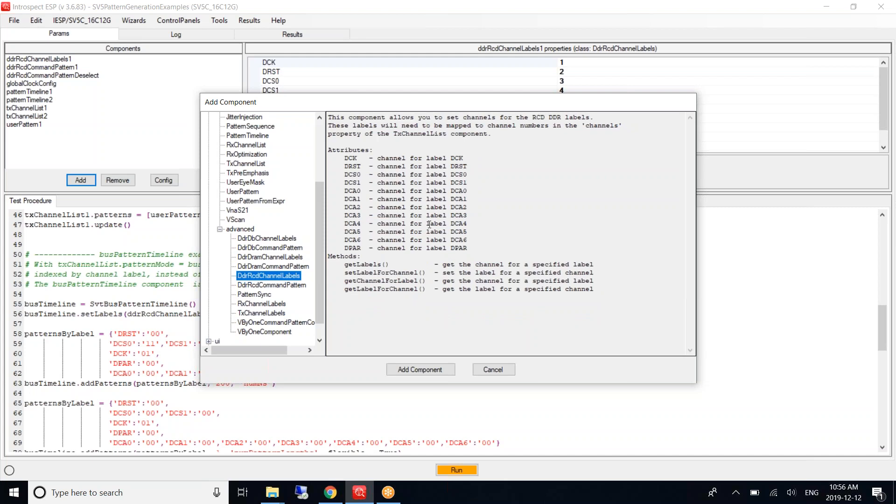
pyautogui.click(494, 368)
# Step: Inspect the channel numbers assigned to DCK, DRST and the remaining labels in ddrRcdChannelLabels1
pyautogui.click(56, 58)
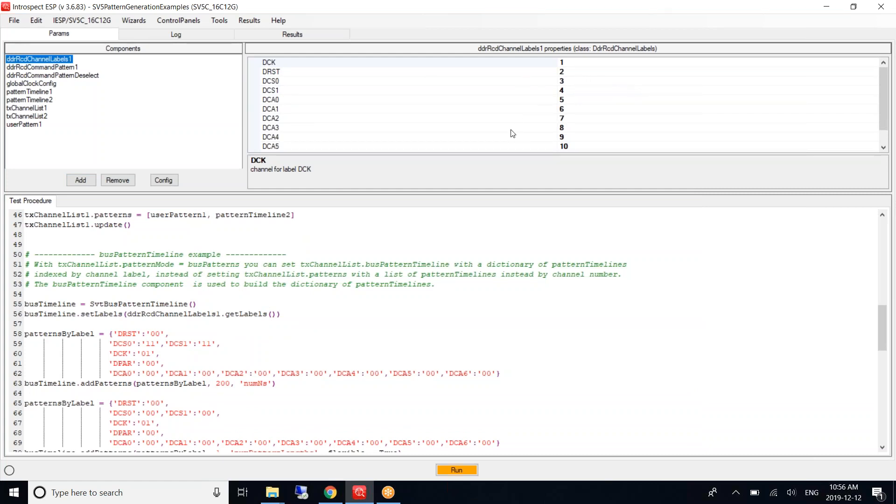
pyautogui.click(429, 64)
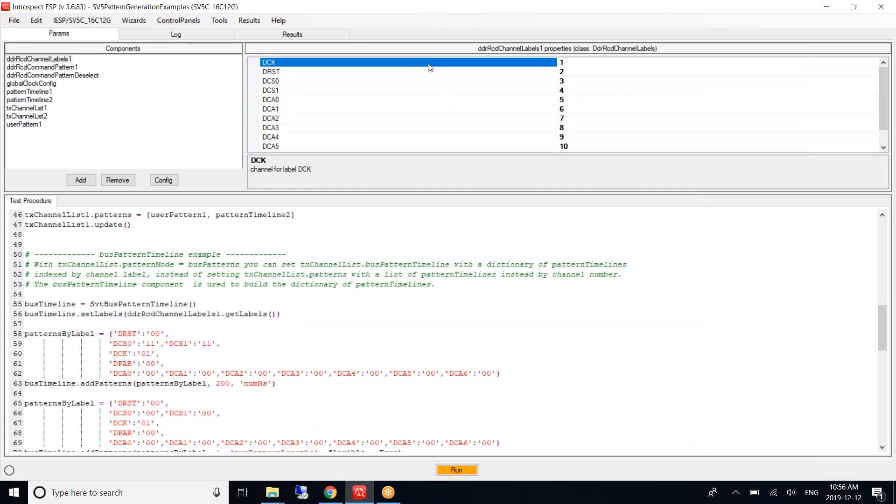
pyautogui.click(573, 61)
pyautogui.click(504, 74)
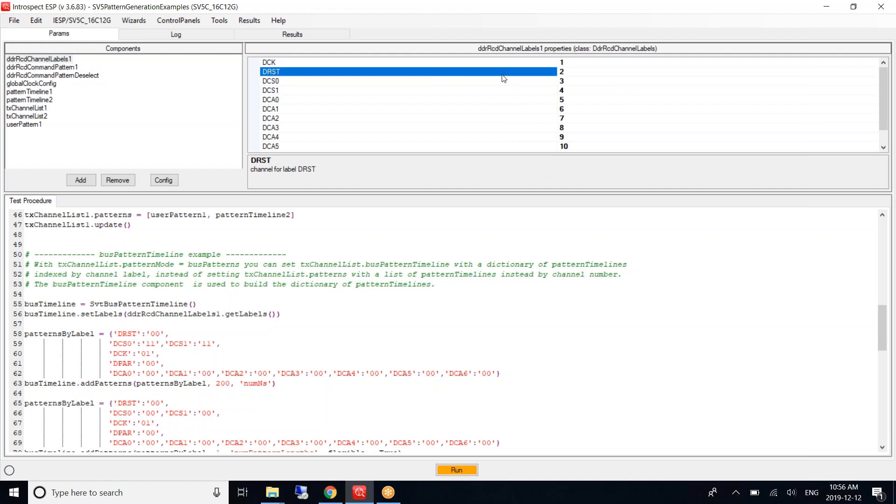
pyautogui.scroll(-1, 413, 110)
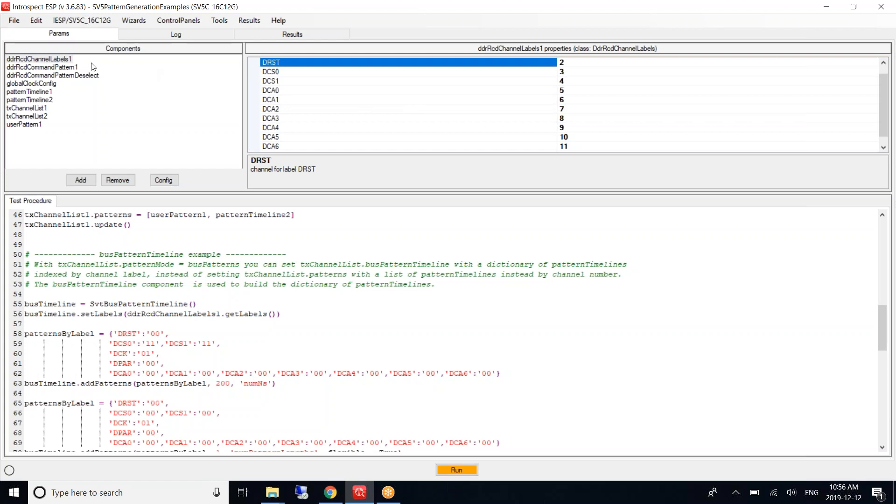
# Step: Check which component txChannelList2 uses for its channelLabels property, then return to the busTimeline code in the test procedure
pyautogui.click(16, 116)
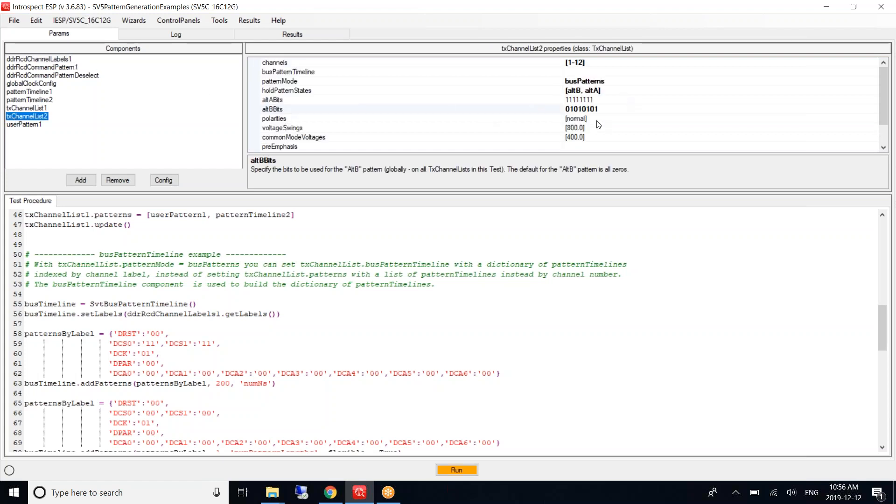
pyautogui.scroll(-3, 599, 123)
pyautogui.click(668, 146)
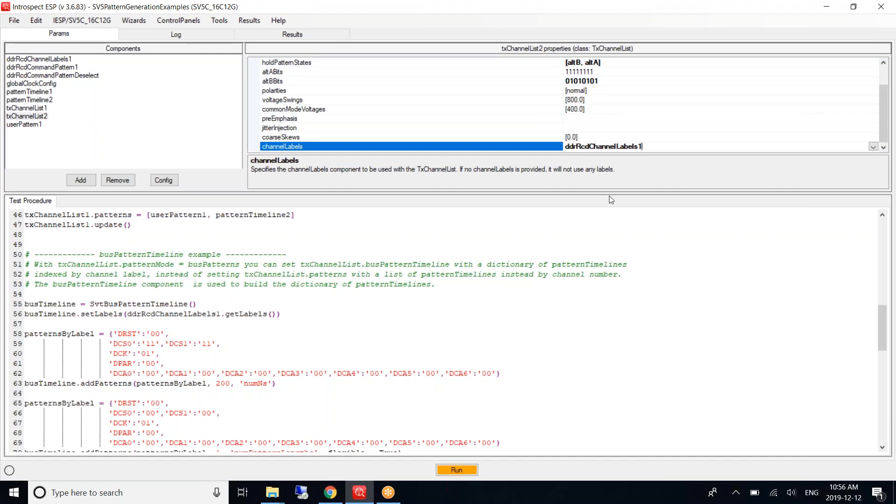
pyautogui.click(415, 312)
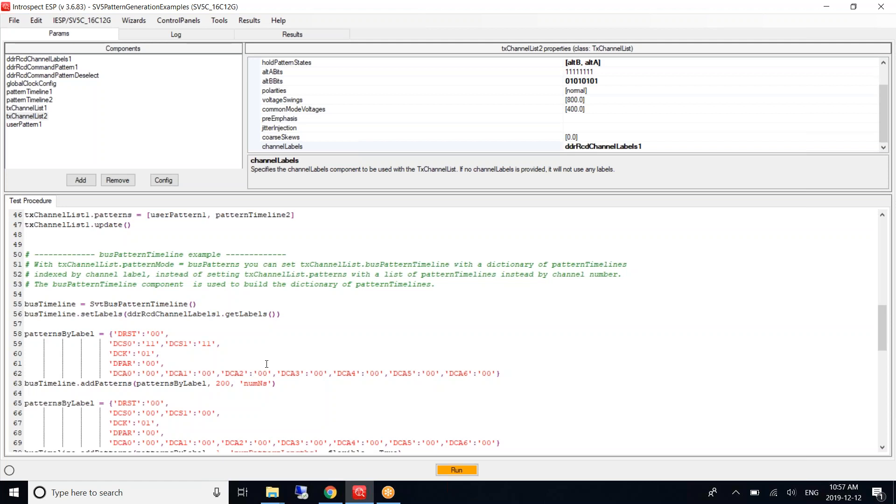
# Step: Examine the first patternsByLabel dictionary and its per-label patterns in the busPatternTimeline example
pyautogui.scroll(-1, 262, 309)
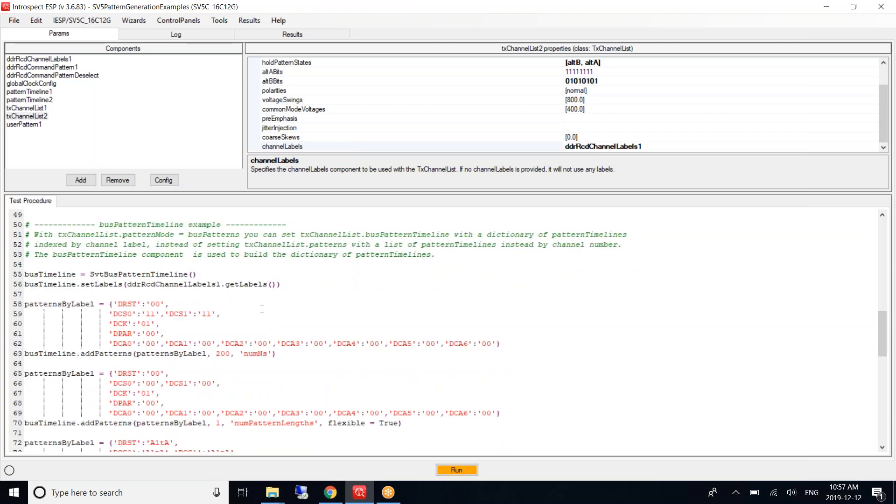
pyautogui.scroll(-2, 262, 309)
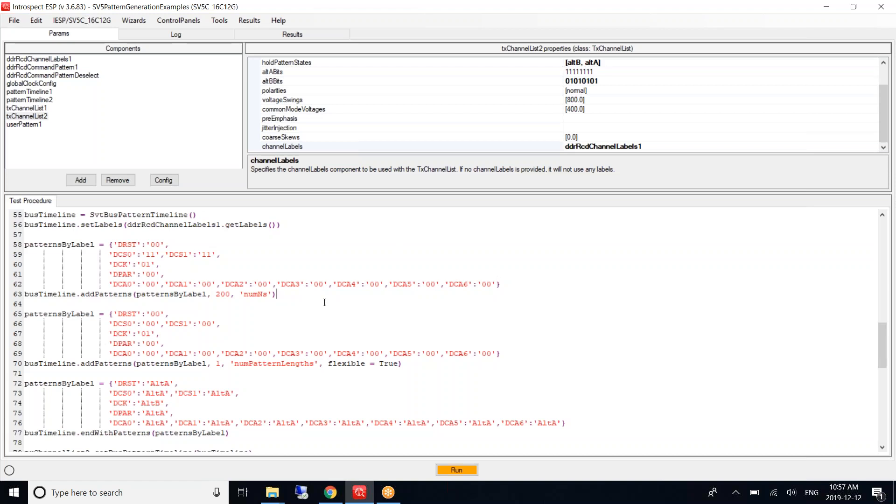
pyautogui.doubleClick(54, 245)
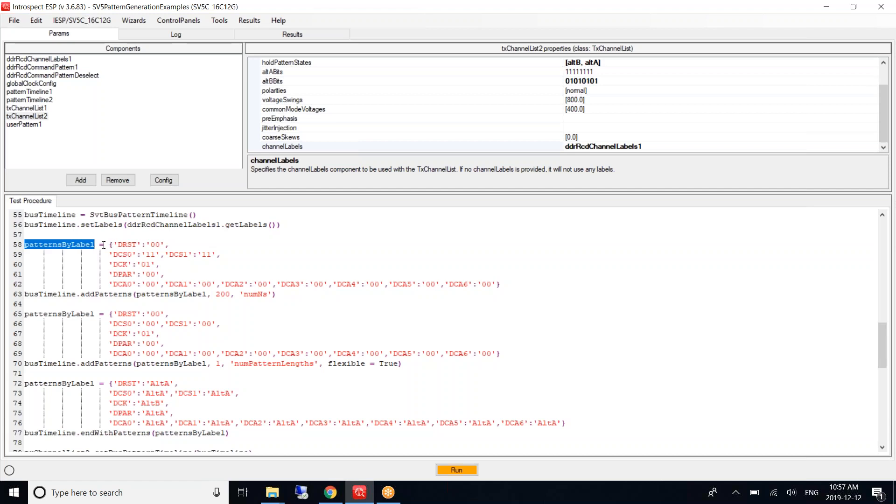
pyautogui.click(165, 245)
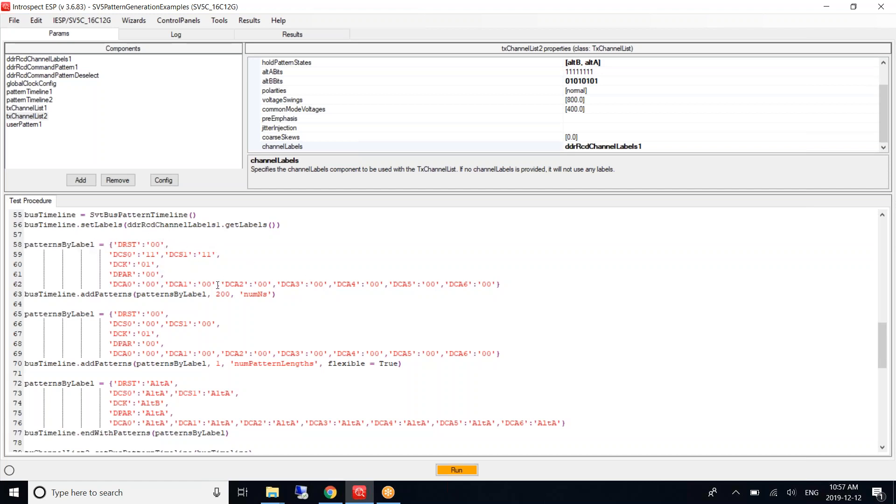
# Step: Replace DCA0's '00' pattern with 'userPattern1' in the first patternsByLabel dictionary
pyautogui.click(151, 284)
pyautogui.moveTo(160, 285); pyautogui.dragTo(156, 285)
pyautogui.doubleClick(155, 285)
pyautogui.write('userPattern1')
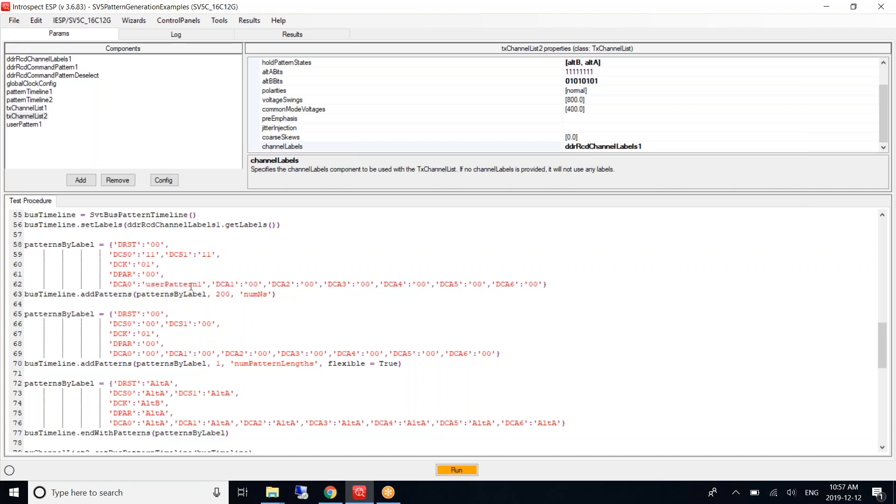
# Step: Restore DCA0's pattern to '00' in the first patternsByLabel dictionary
pyautogui.hotkey('shift', 'Left')
pyautogui.hotkey('shift', 'Left')
pyautogui.hotkey('shift', 'Left')
pyautogui.hotkey('shift', 'Left')
pyautogui.hotkey('shift', 'Left')
pyautogui.hotkey('shift', 'Left')
pyautogui.hotkey('shift', 'Left')
pyautogui.hotkey('shift', 'Left')
pyautogui.hotkey('shift', 'Left')
pyautogui.hotkey('shift', 'Left')
pyautogui.hotkey('shift', 'Left')
pyautogui.hotkey('shift', 'Left')
pyautogui.write('00')
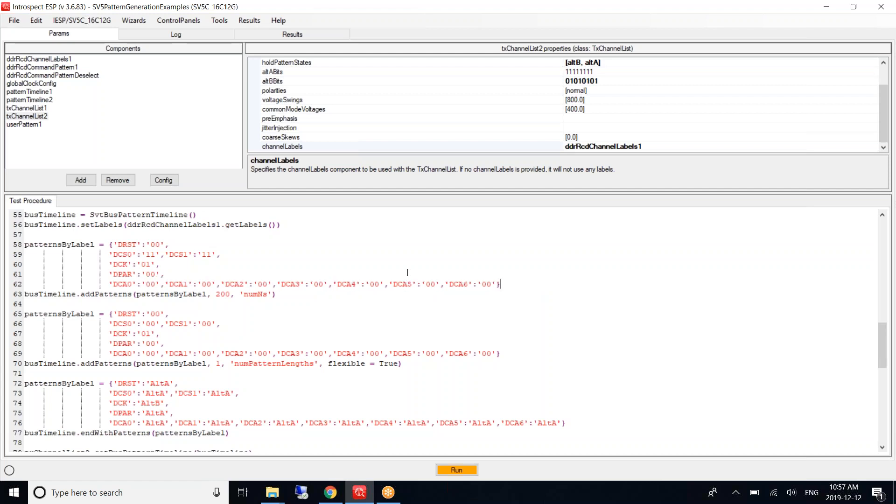
# Step: View the entries and durations of patternTimeline1 in its editor, then cancel without changes
pyautogui.click(289, 294)
pyautogui.doubleClick(52, 92)
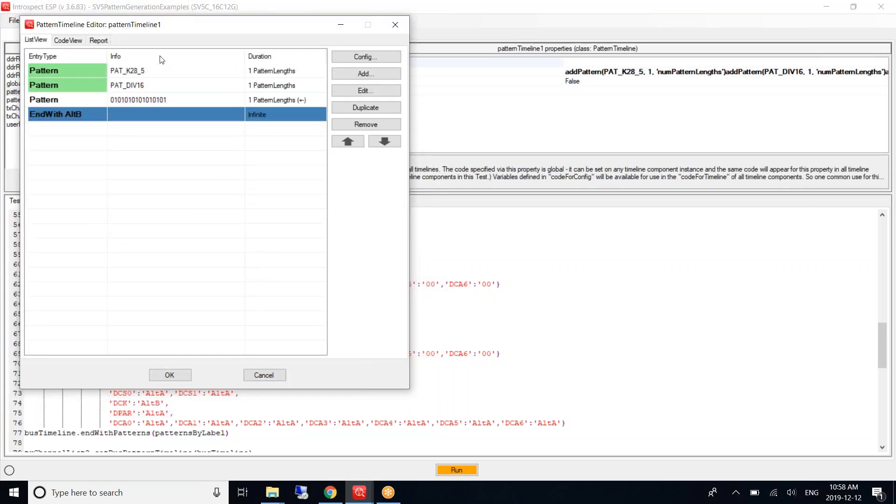
pyautogui.click(263, 375)
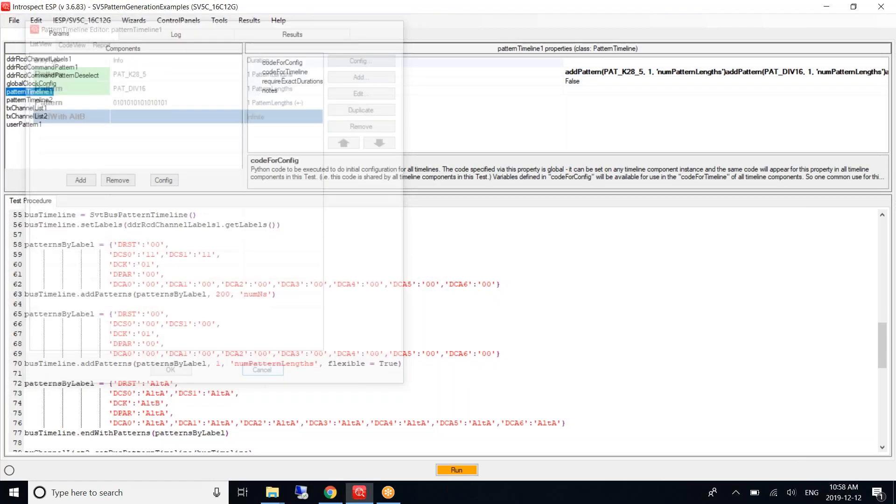
# Step: Compare the duration arguments of the two busTimeline.addPatterns calls and read the endWithPatterns dictionary
pyautogui.click(289, 293)
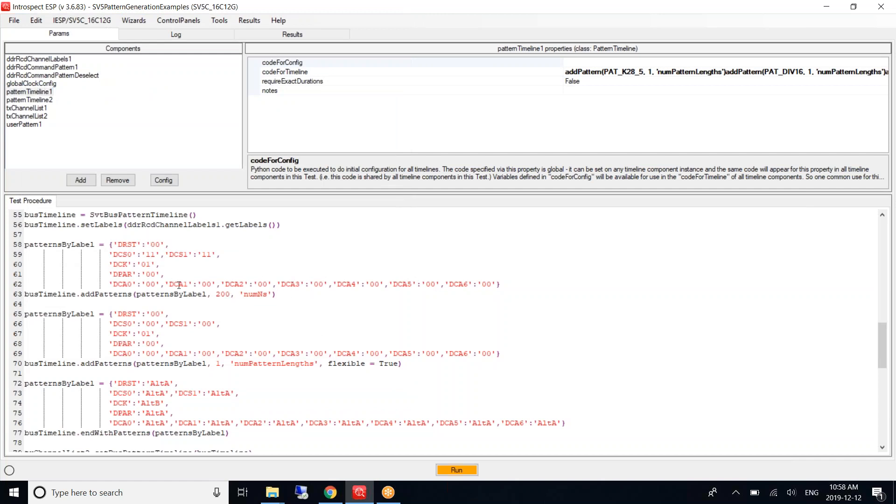
pyautogui.moveTo(216, 294); pyautogui.dragTo(274, 291)
pyautogui.click(283, 293)
pyautogui.scroll(-2, 158, 316)
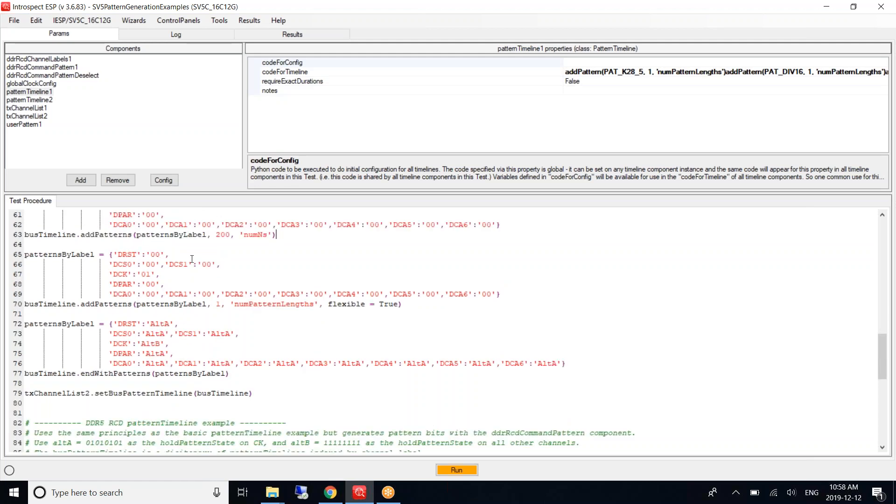
pyautogui.scroll(1, 192, 259)
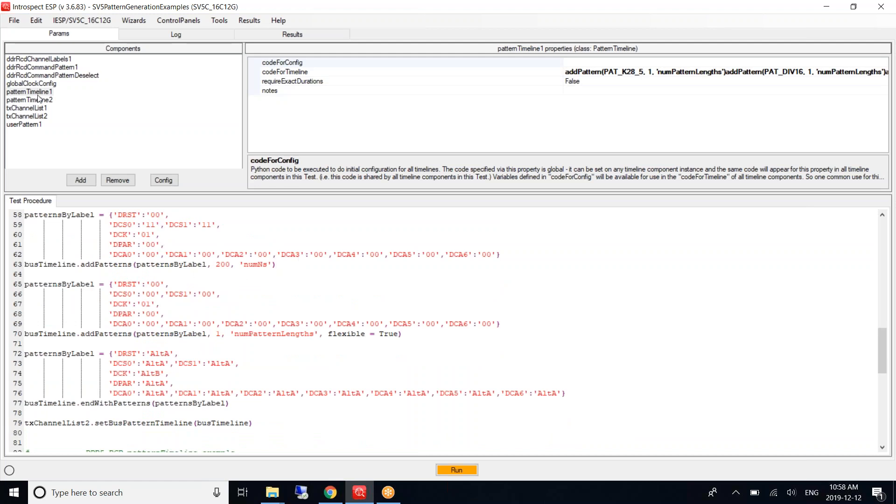
pyautogui.scroll(2, 214, 285)
pyautogui.click(300, 326)
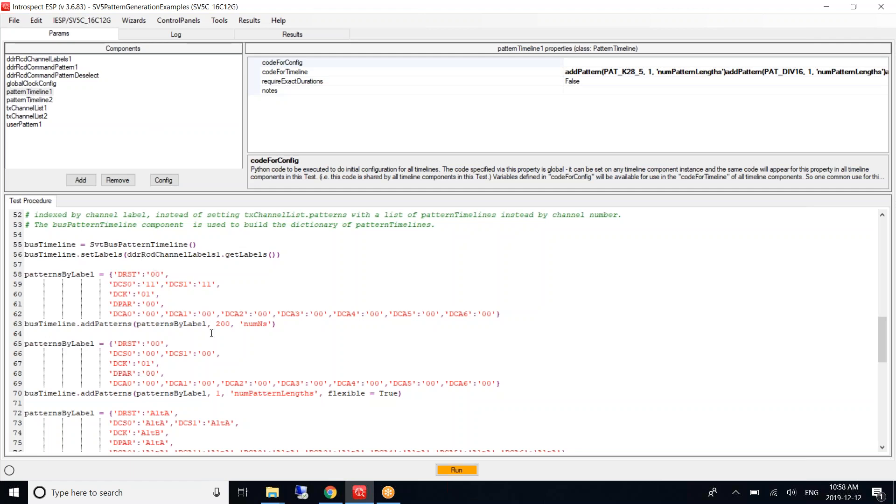
pyautogui.scroll(-1, 243, 322)
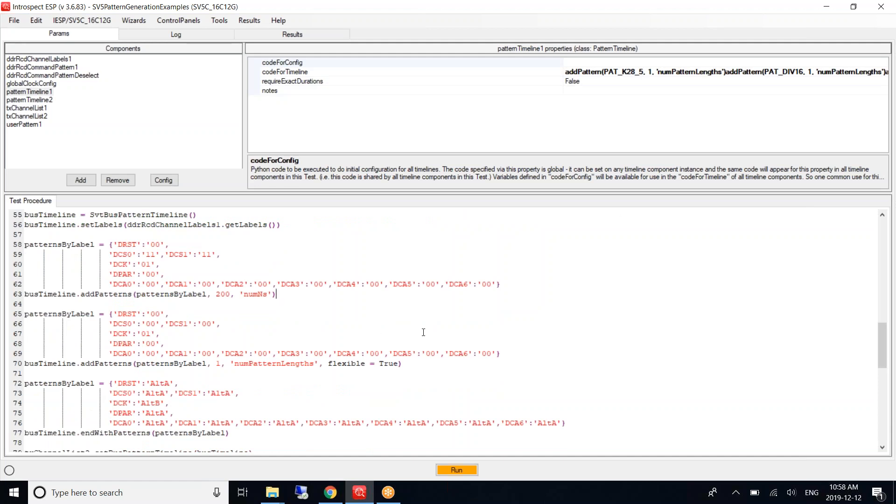
pyautogui.click(422, 365)
pyautogui.scroll(-1, 283, 395)
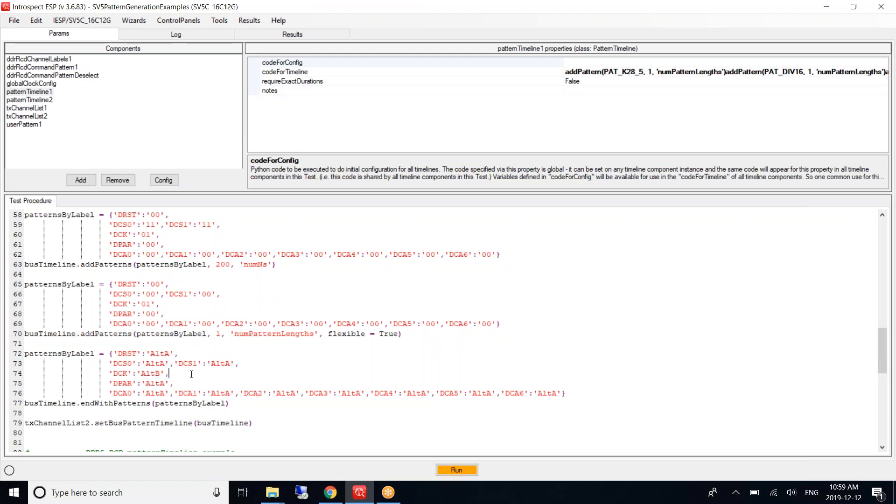
# Step: Check the holdPatternStates, altABits and altBBits of txChannelList2 against the AltA and AltB ending patterns
pyautogui.click(42, 117)
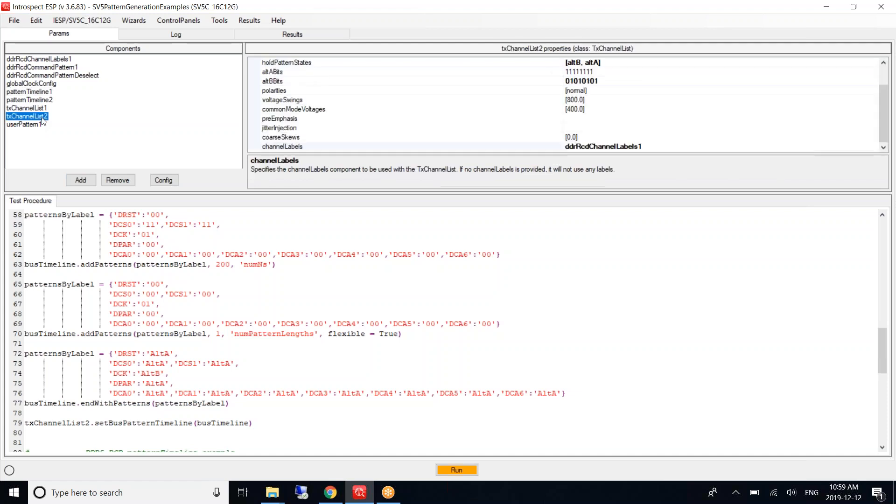
pyautogui.scroll(1, 605, 91)
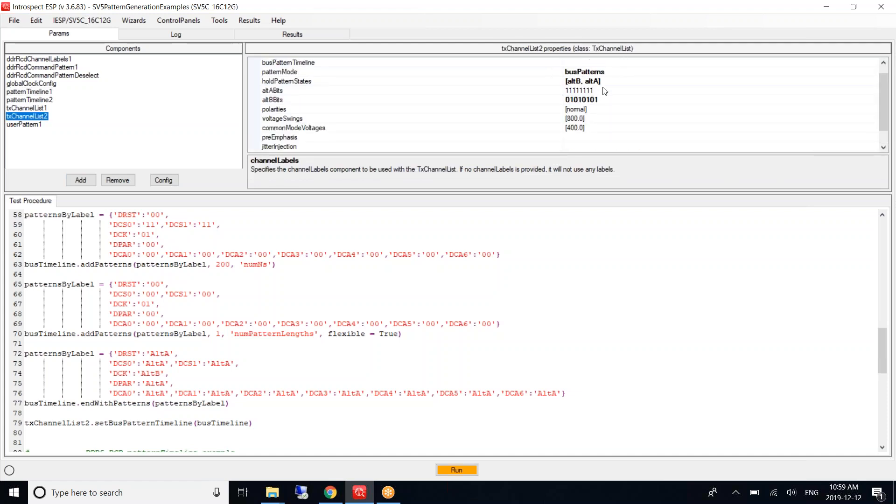
pyautogui.click(600, 81)
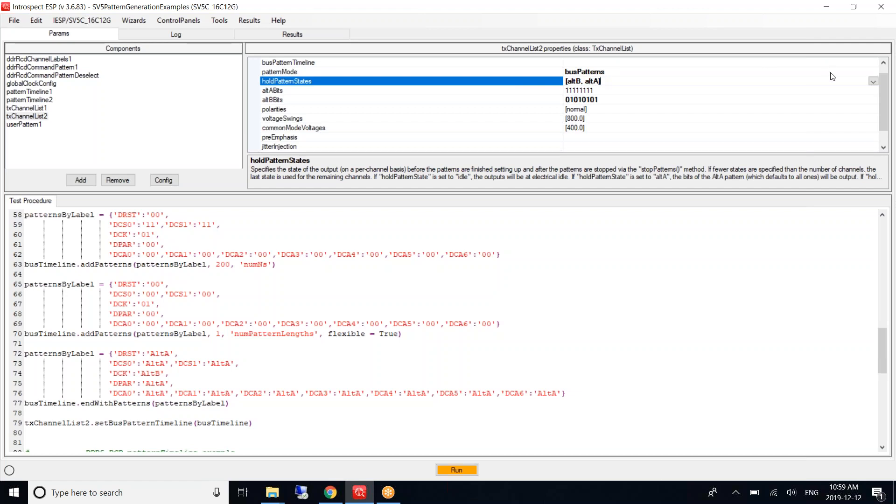
pyautogui.scroll(-2, 243, 334)
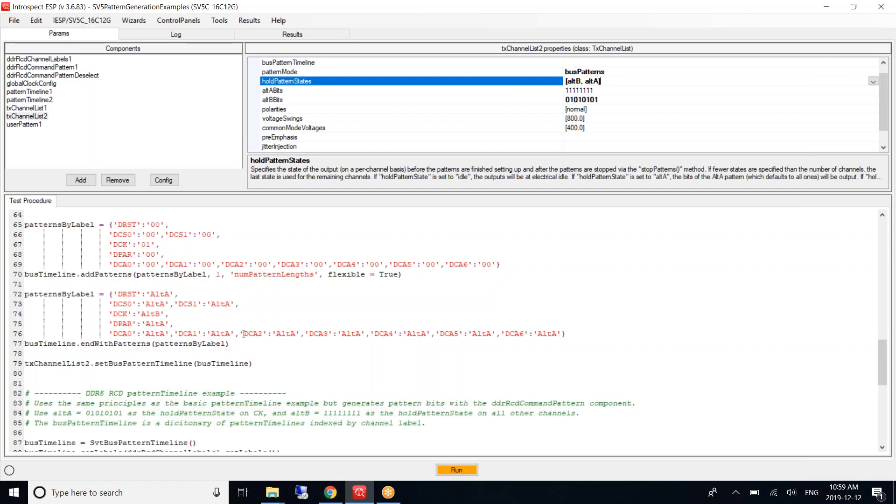
# Step: Review how txChannelList2.setBusPatternTimeline uses the busTimeline built in the code above it
pyautogui.click(262, 364)
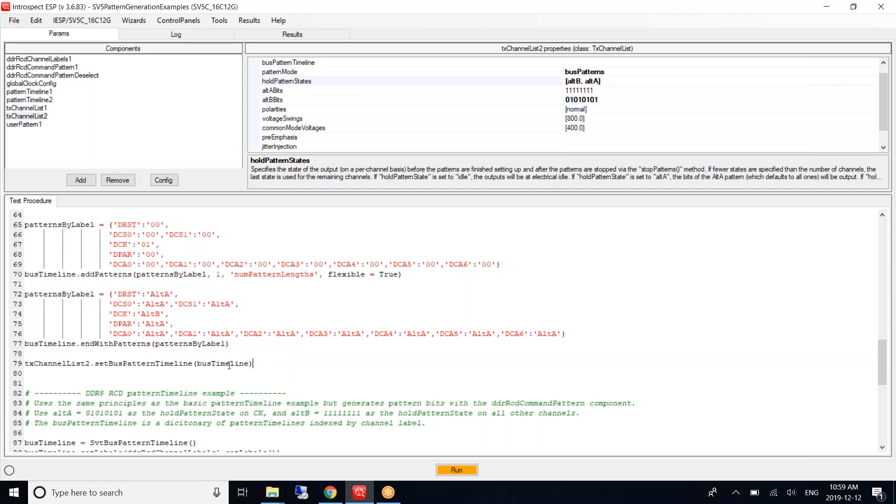
pyautogui.scroll(5, 262, 348)
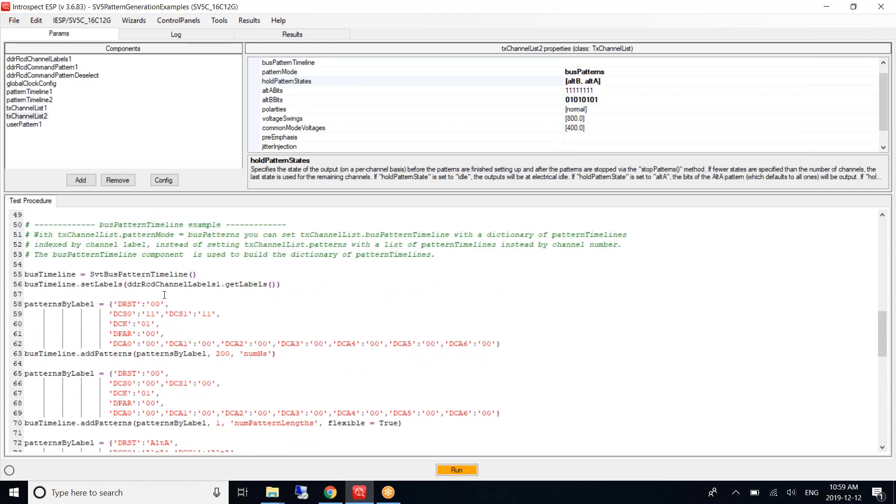
pyautogui.scroll(-7, 164, 294)
pyautogui.scroll(6, 155, 246)
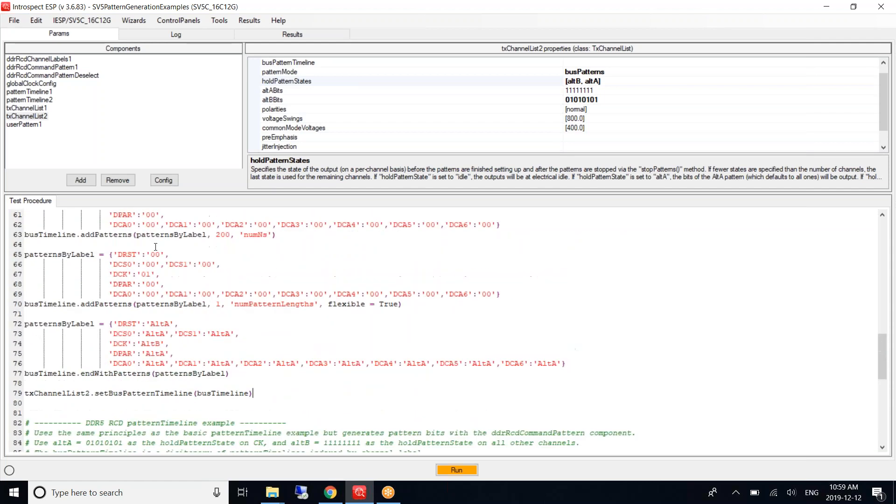
# Step: Review the patternMode options of txChannelList2 and keep busPatterns selected
pyautogui.click(45, 117)
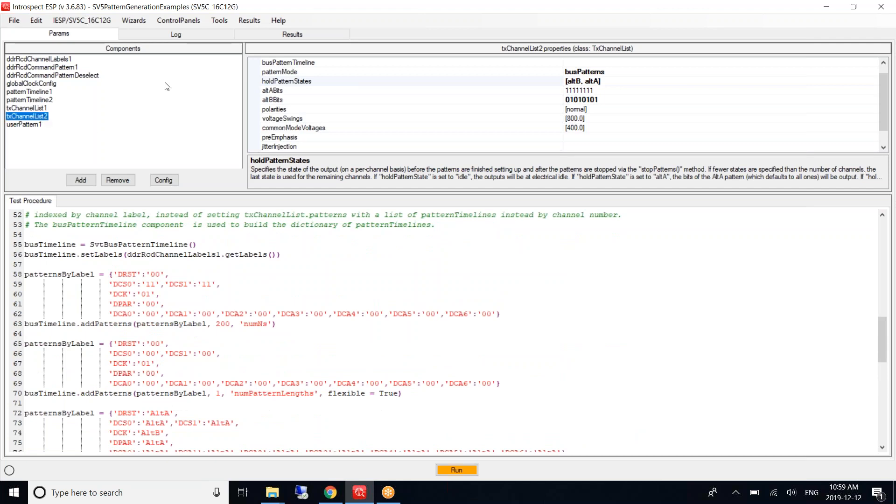
pyautogui.click(730, 89)
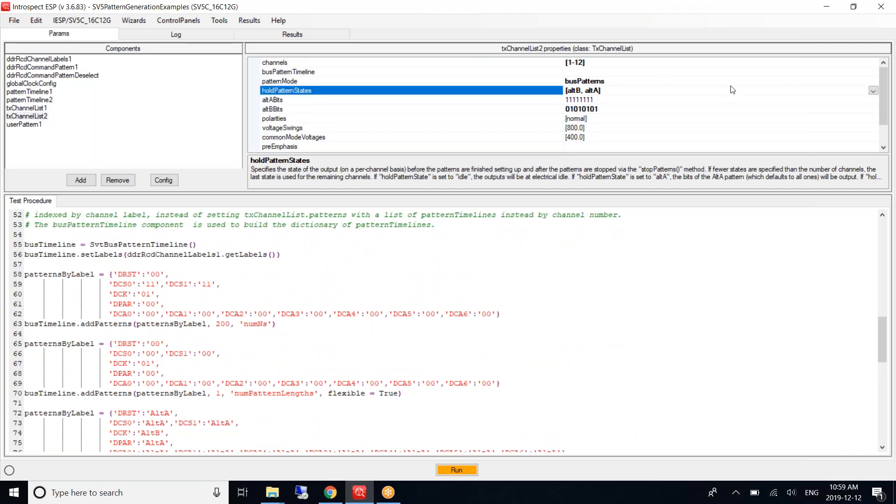
pyautogui.click(525, 82)
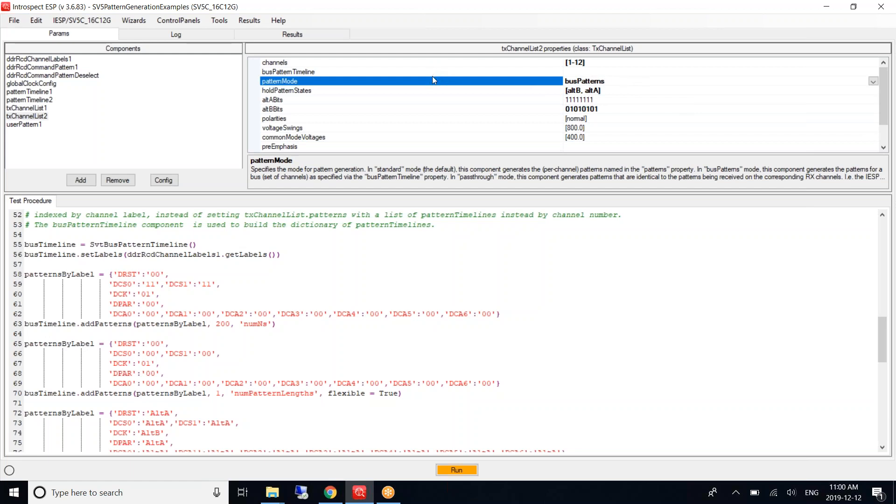
pyautogui.click(873, 81)
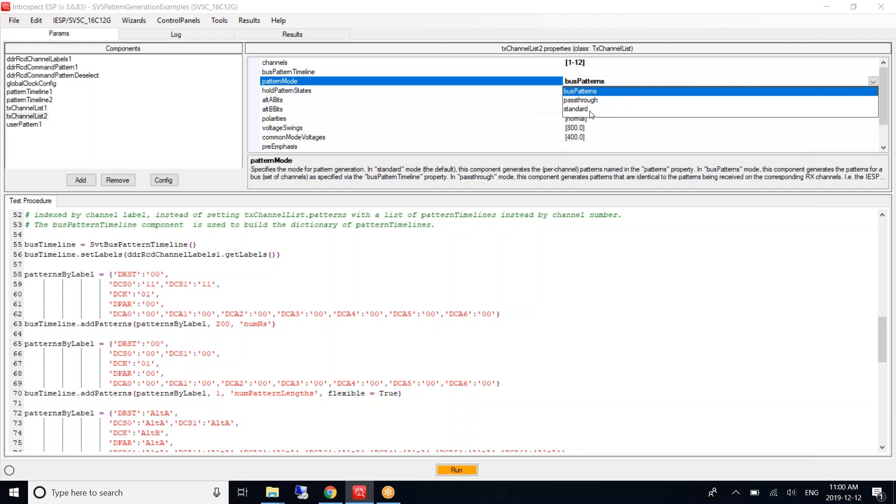
pyautogui.click(572, 93)
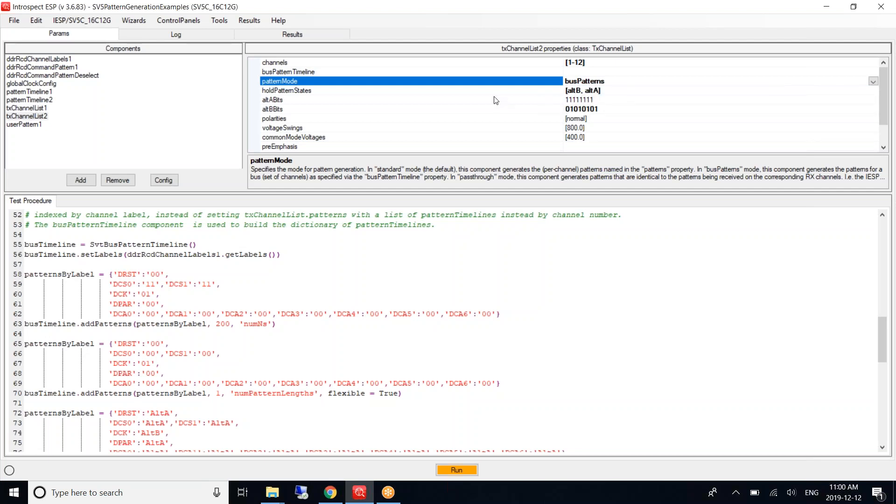
# Step: Read the description of txChannelList2's busPatternTimeline property and locate its setBusPatternTimeline call in the test procedure
pyautogui.click(441, 72)
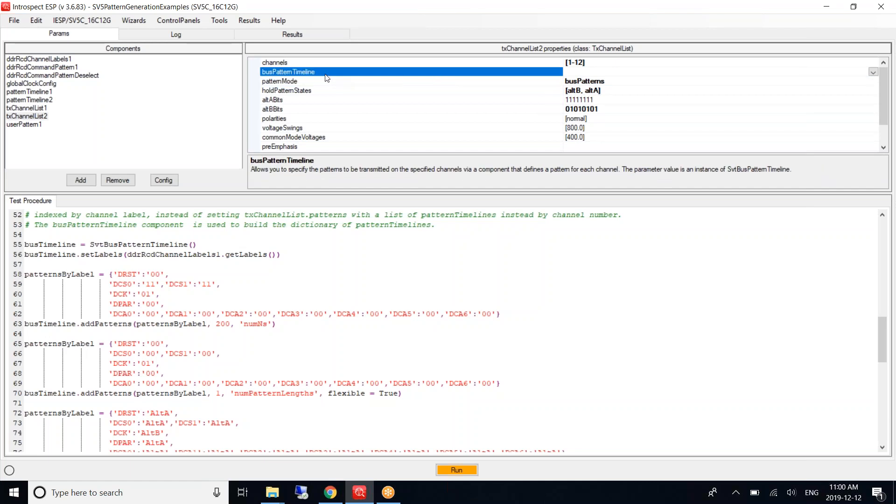
pyautogui.scroll(-6, 266, 316)
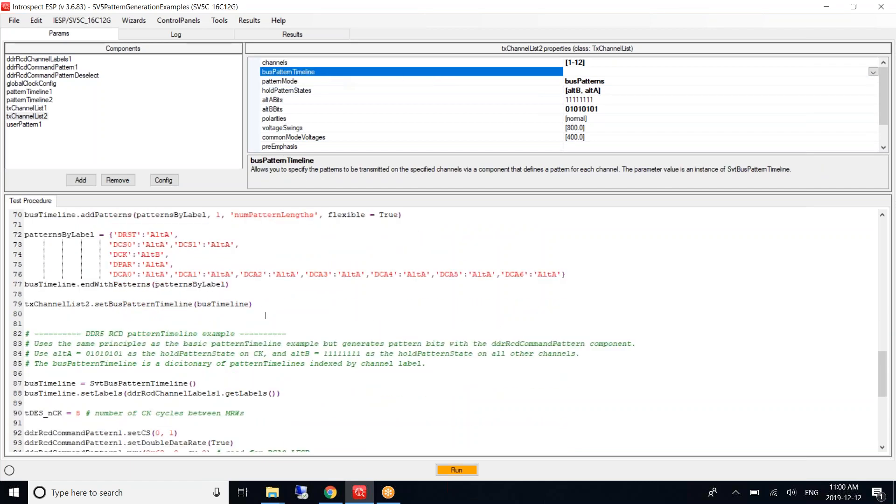
pyautogui.click(258, 303)
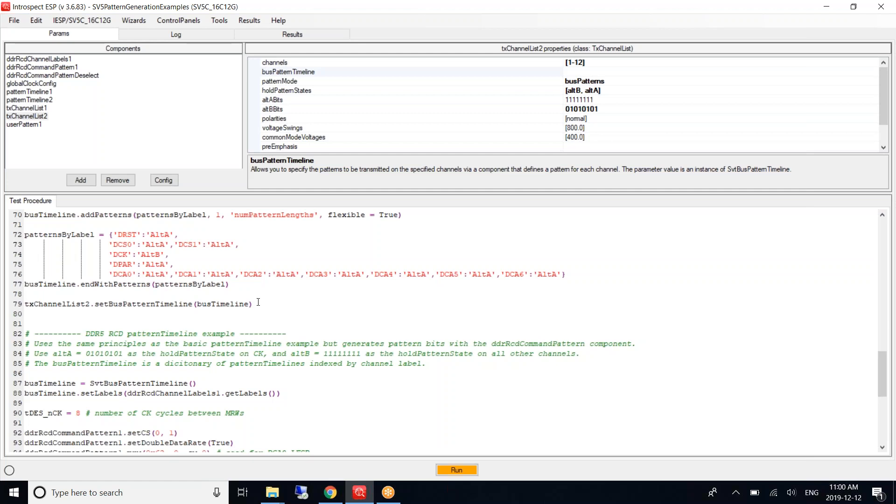
pyautogui.click(272, 305)
pyautogui.scroll(2, 278, 310)
# Step: Go to the DDR5 RCD patternTimeline example and check the ddrRcdChannelLabels1 assignments used by its setLabels call
pyautogui.scroll(-6, 279, 311)
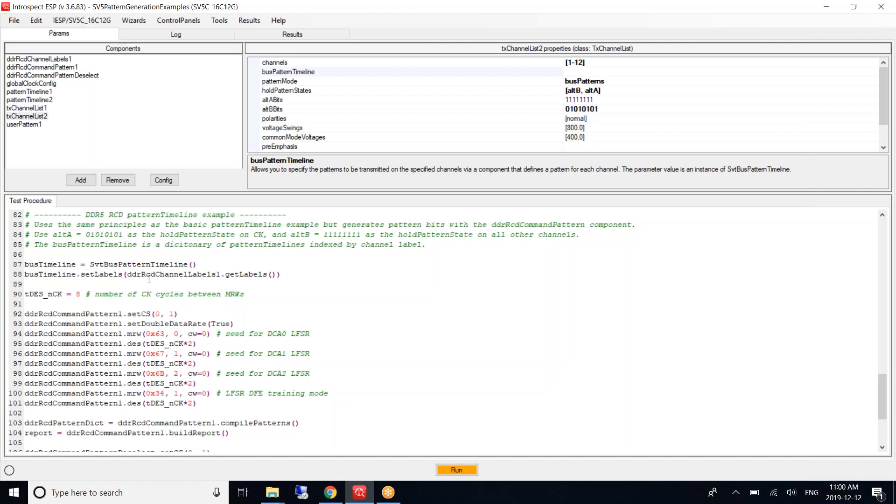
pyautogui.click(63, 61)
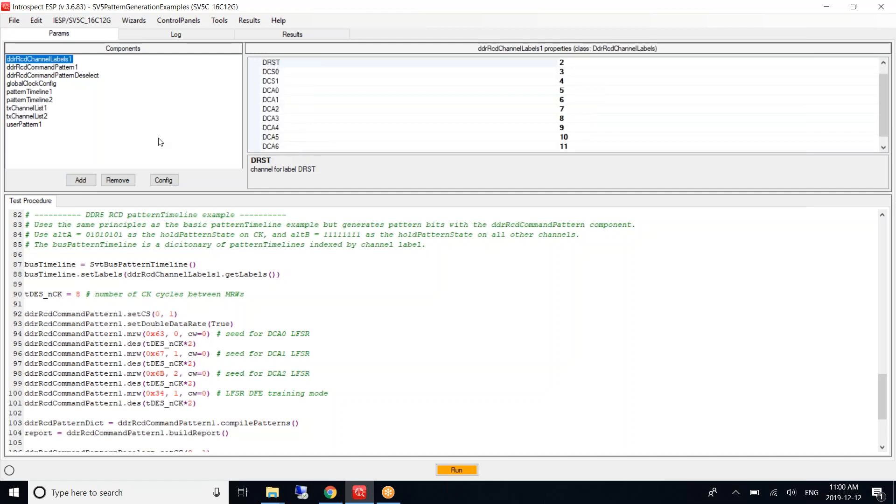
pyautogui.click(302, 272)
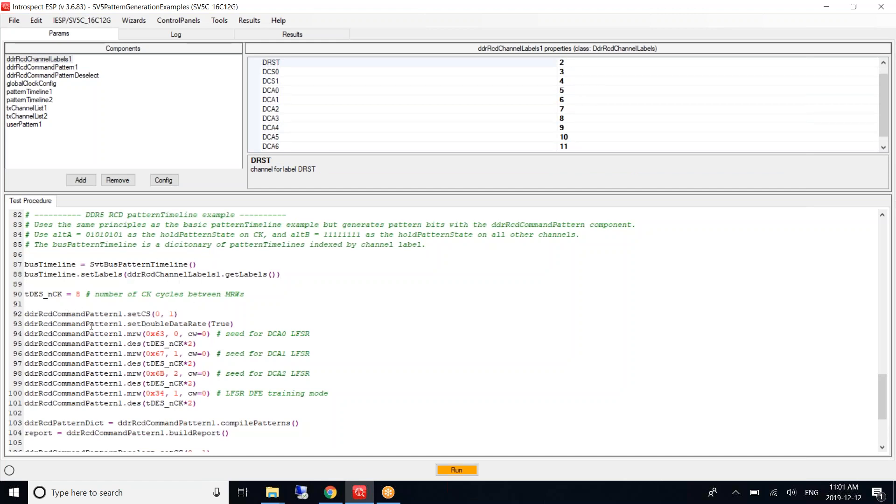
# Step: Examine the setCS, setDoubleDataRate, mrw and des commands called on ddrRcdCommandPattern1
pyautogui.click(62, 314)
pyautogui.click(192, 315)
pyautogui.scroll(-1, 265, 364)
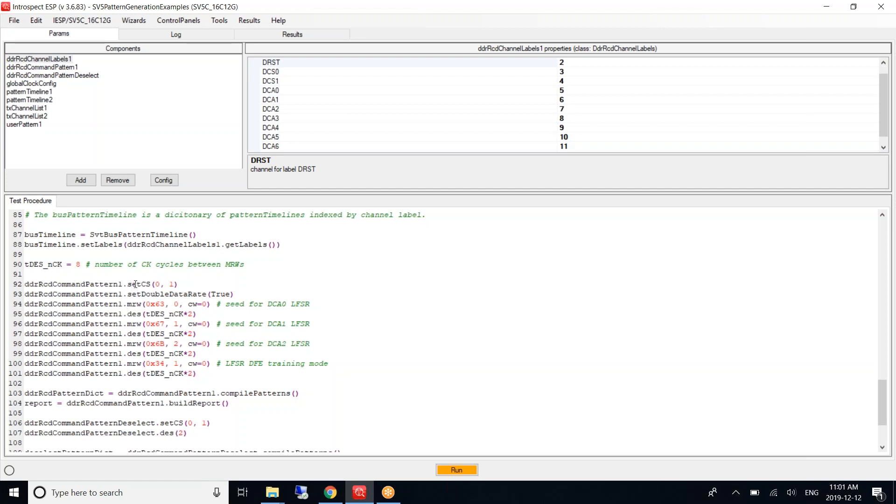
pyautogui.click(186, 286)
pyautogui.click(242, 296)
pyautogui.click(203, 376)
pyautogui.scroll(-2, 279, 318)
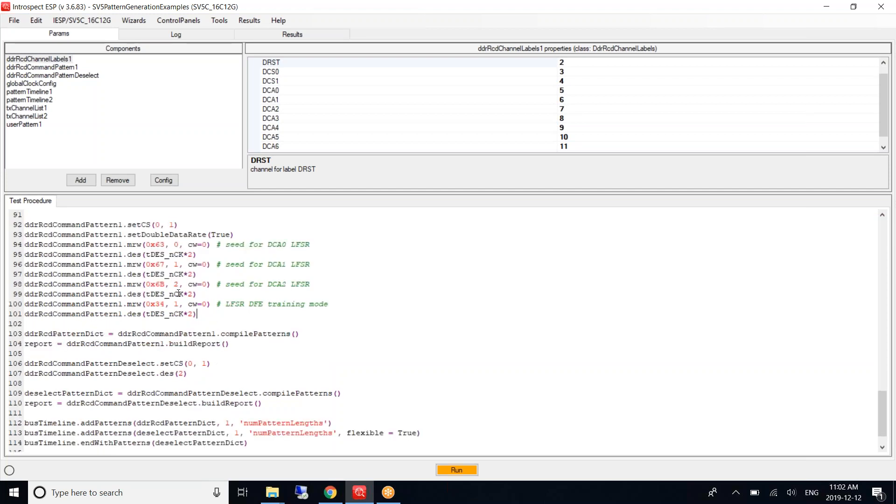
# Step: Locate the compilePatterns call for ddrRcdPatternDict, then display the properties of ddrRcdCommandPattern1
pyautogui.click(325, 337)
pyautogui.click(108, 225)
pyautogui.click(54, 68)
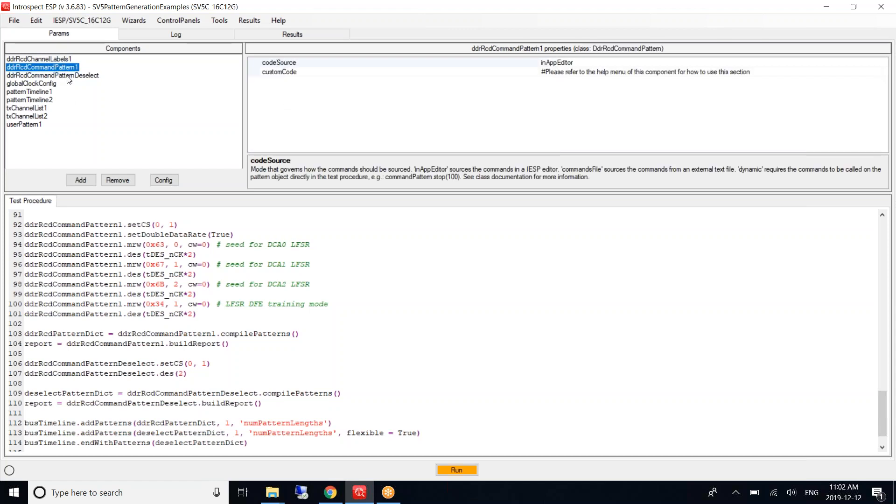
# Step: Display the properties of ddrRcdCommandPatternDeselect and locate its setCS and des calls in the test procedure
pyautogui.click(68, 76)
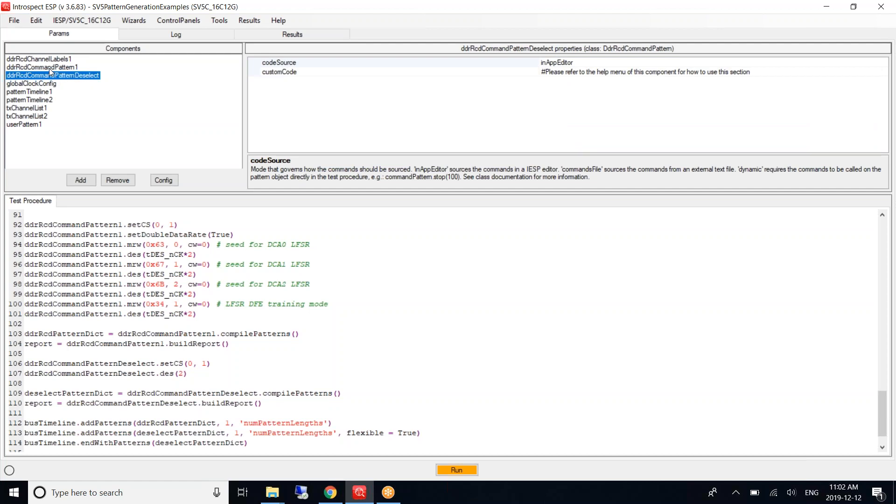
pyautogui.click(64, 79)
pyautogui.click(206, 372)
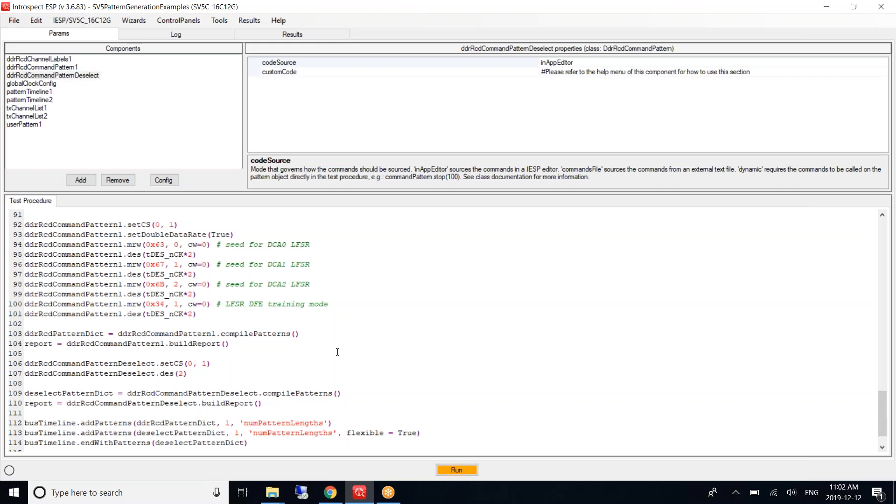
pyautogui.scroll(-1, 337, 351)
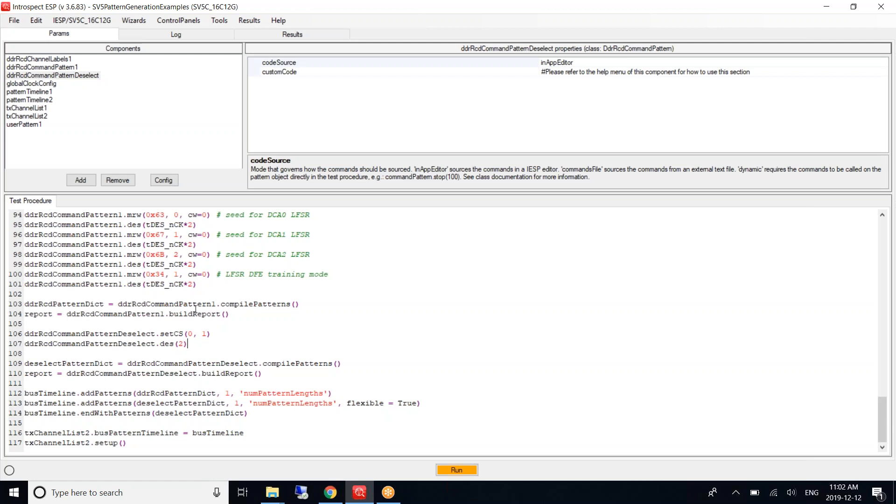
# Step: Locate the compilePatterns assignment to ddrRcdPatternDict, then examine the DDR5 RCD data bits per channel label in the log
pyautogui.click(258, 303)
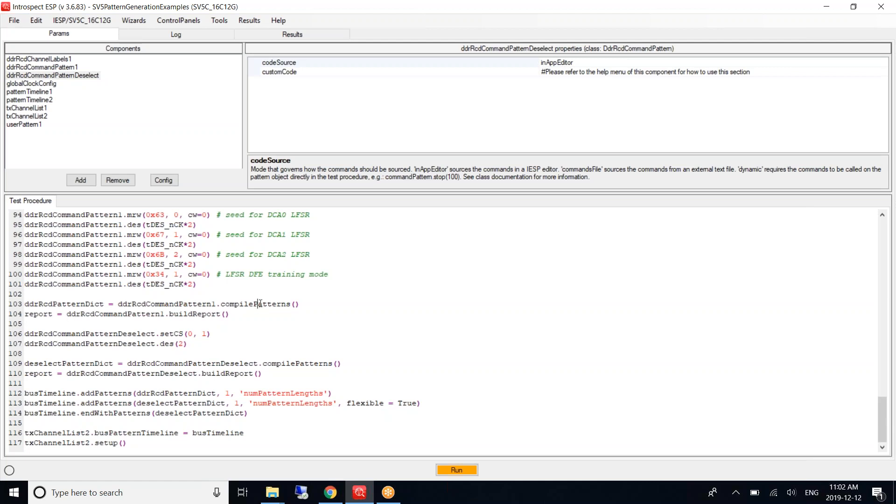
pyautogui.doubleClick(86, 302)
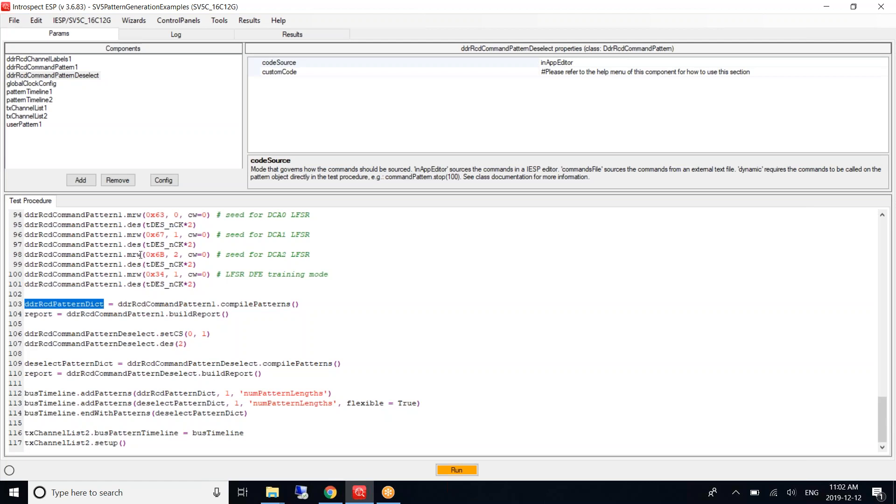
pyautogui.click(176, 35)
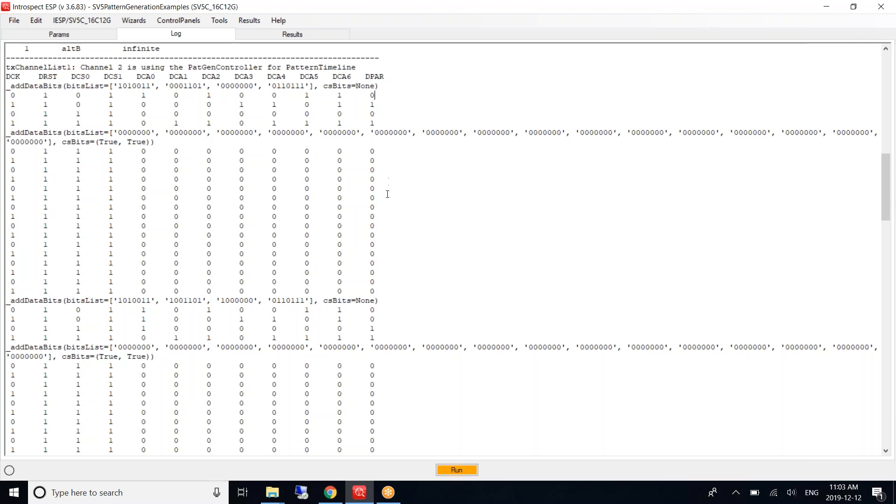
pyautogui.scroll(-10, 391, 290)
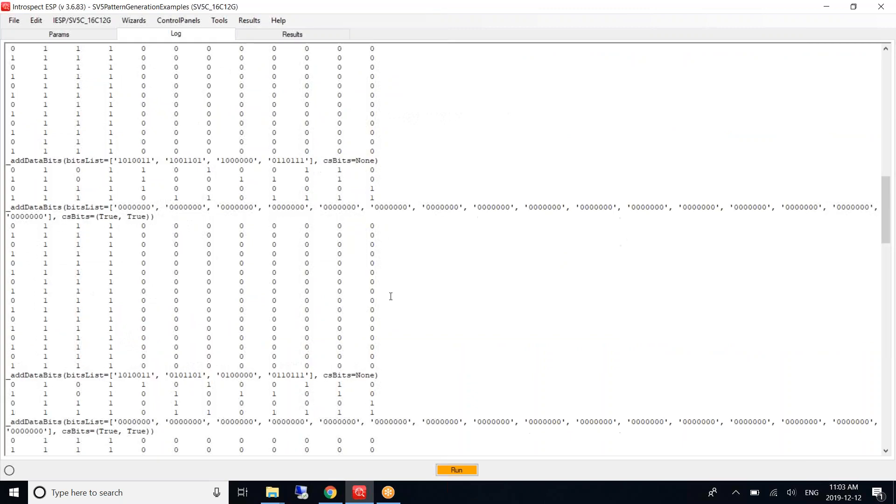
pyautogui.scroll(-12, 390, 297)
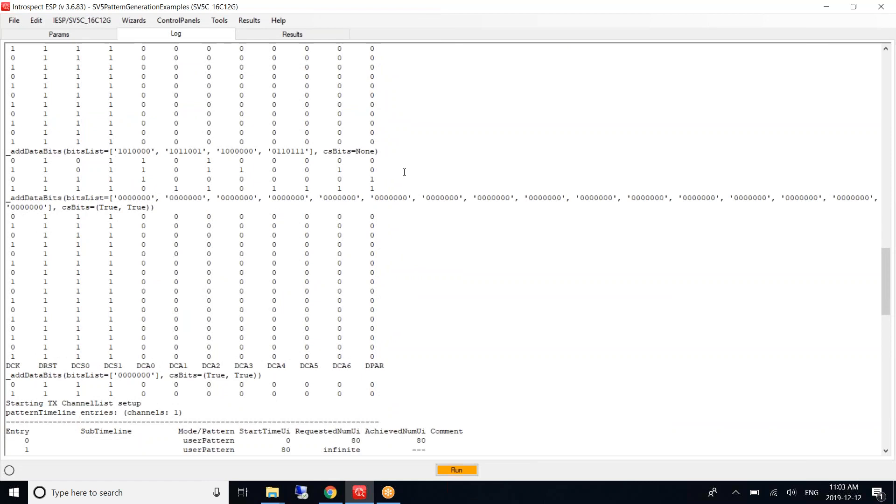
pyautogui.scroll(10, 404, 172)
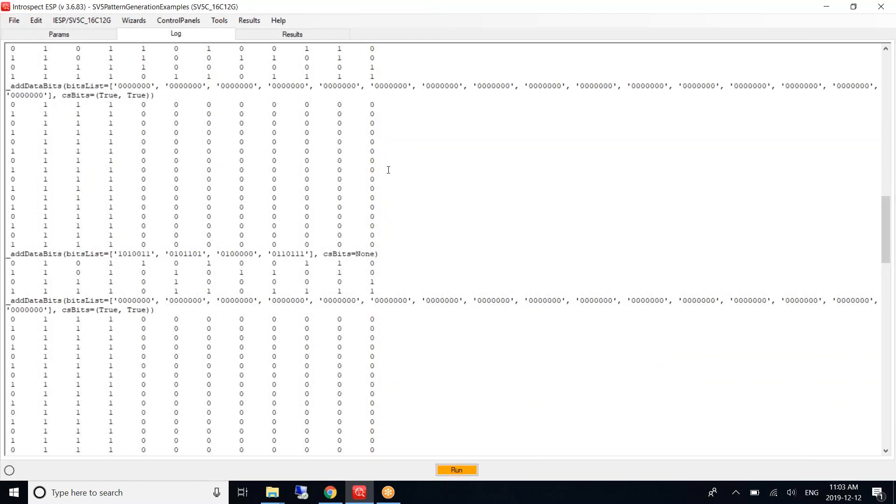
pyautogui.scroll(10, 388, 169)
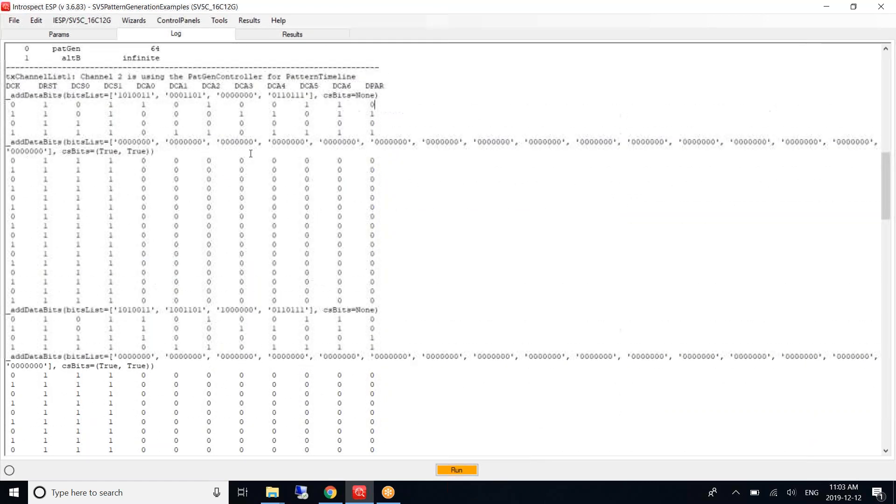
pyautogui.scroll(3, 251, 154)
# Step: Return to the test procedure and check the end of the ddrRcdCommandPattern1 commands and the ddrRcdCommandPatternDeselect commands
pyautogui.click(57, 34)
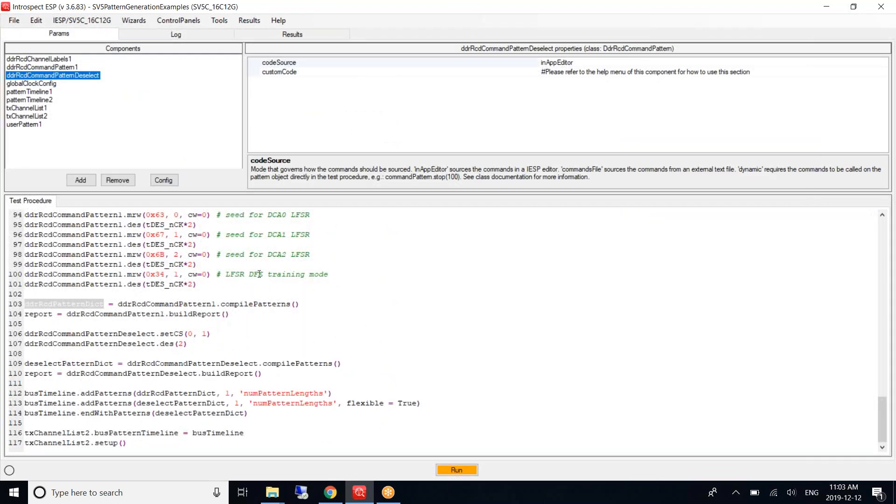
pyautogui.scroll(1, 259, 274)
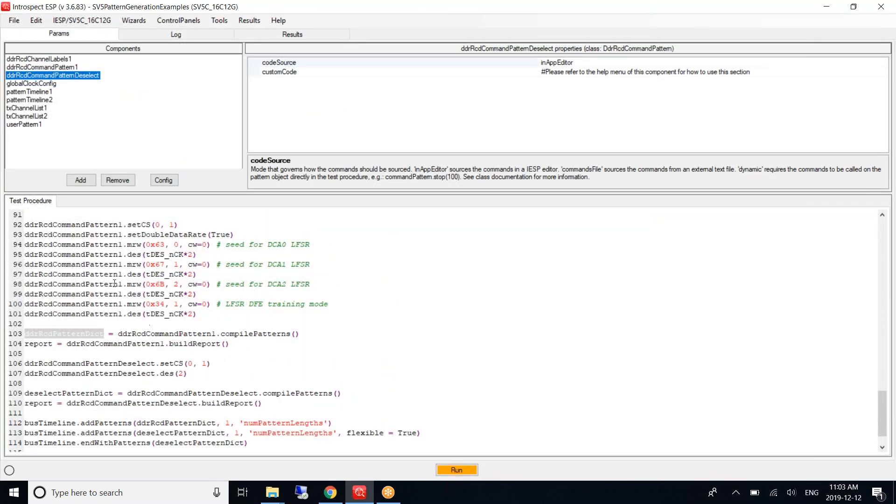
pyautogui.click(211, 313)
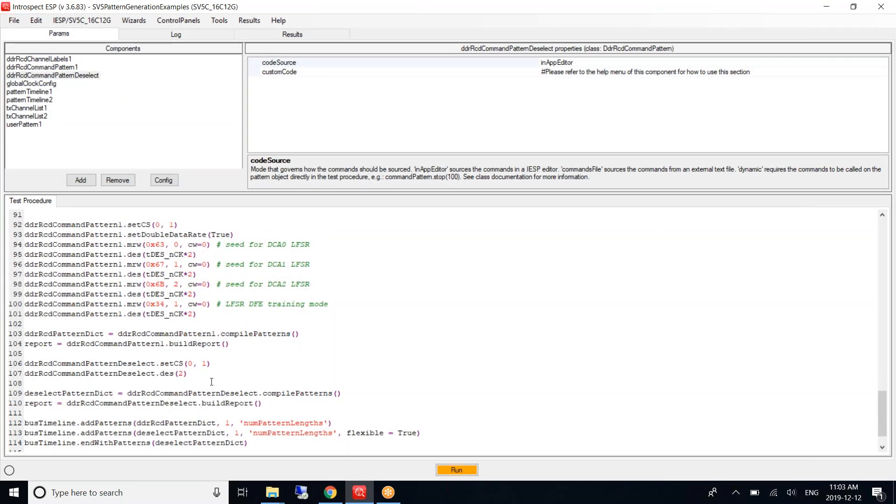
pyautogui.scroll(-1, 275, 356)
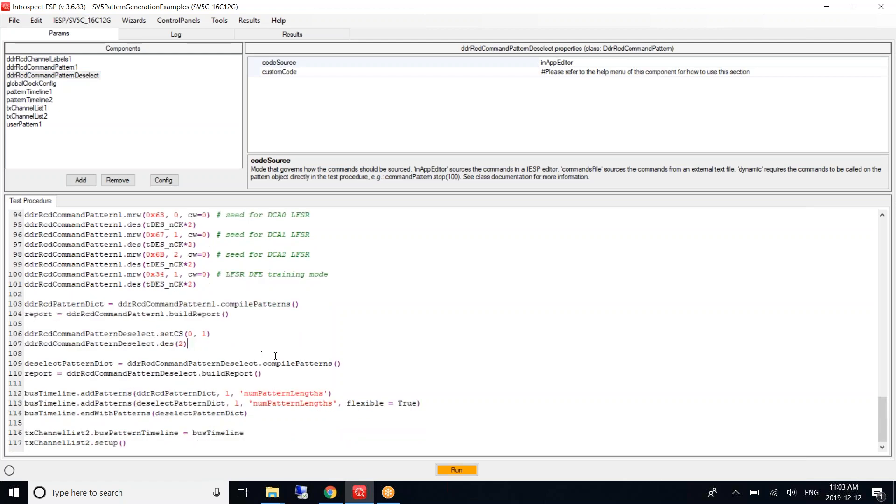
pyautogui.doubleClick(92, 333)
pyautogui.click(226, 346)
# Step: Examine the busTimeline endWithPatterns call and the flexible addPatterns call that use deselectPatternDict
pyautogui.doubleClick(112, 413)
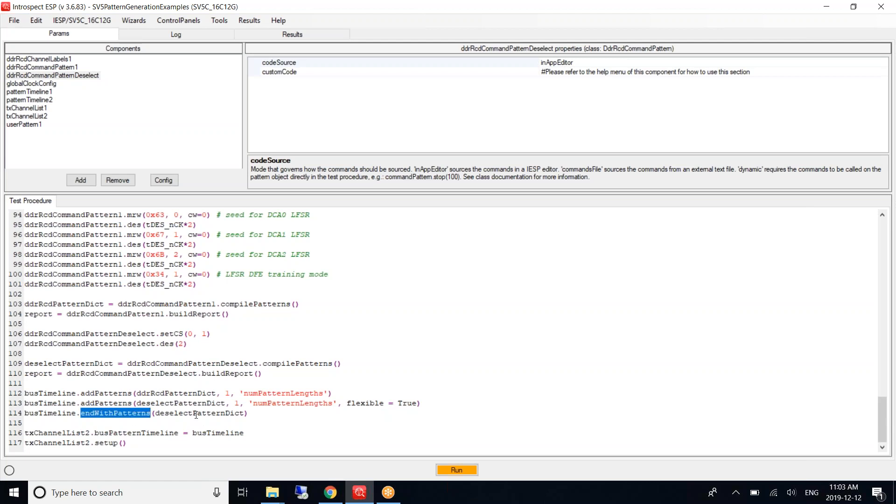
pyautogui.doubleClick(123, 402)
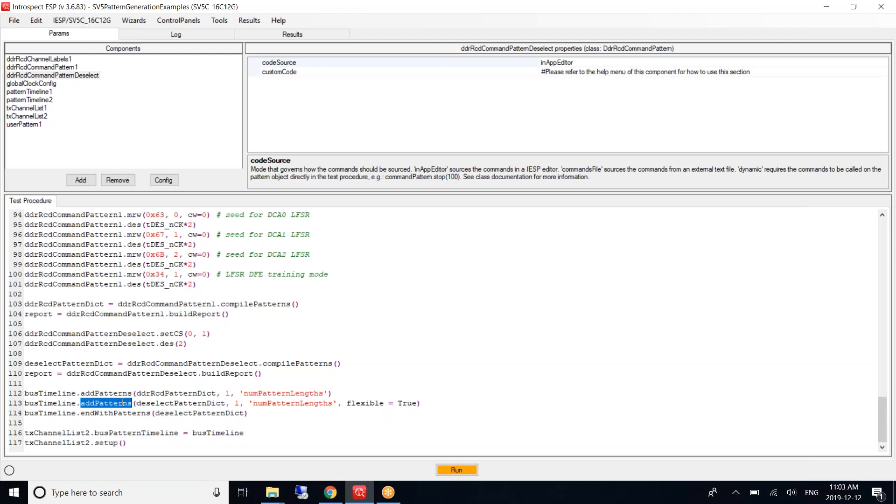
pyautogui.doubleClick(160, 402)
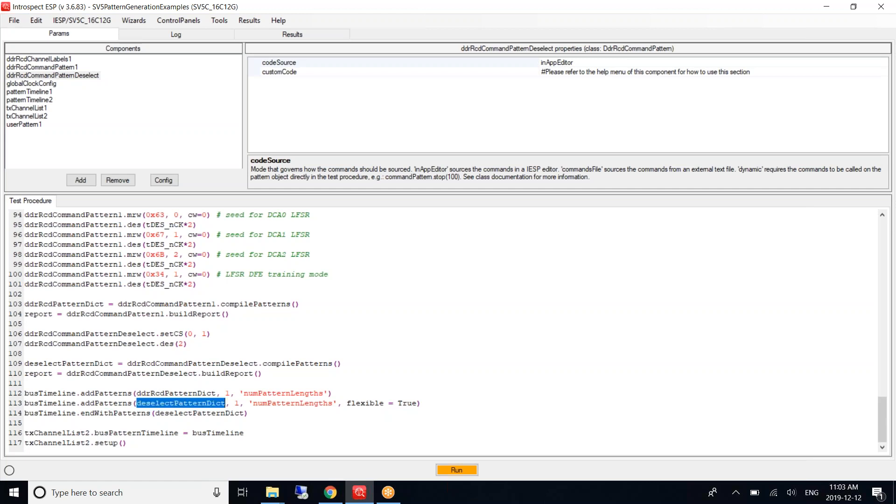
pyautogui.click(430, 406)
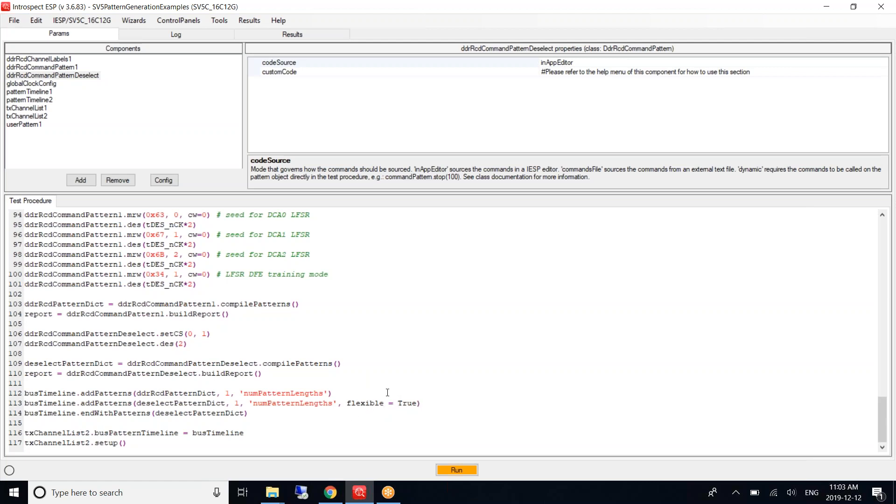
# Step: Compare the busPatternTimeline assignment and setup call for txChannelList2 with the setBusPatternTimeline call in the preceding example
pyautogui.scroll(1, 331, 357)
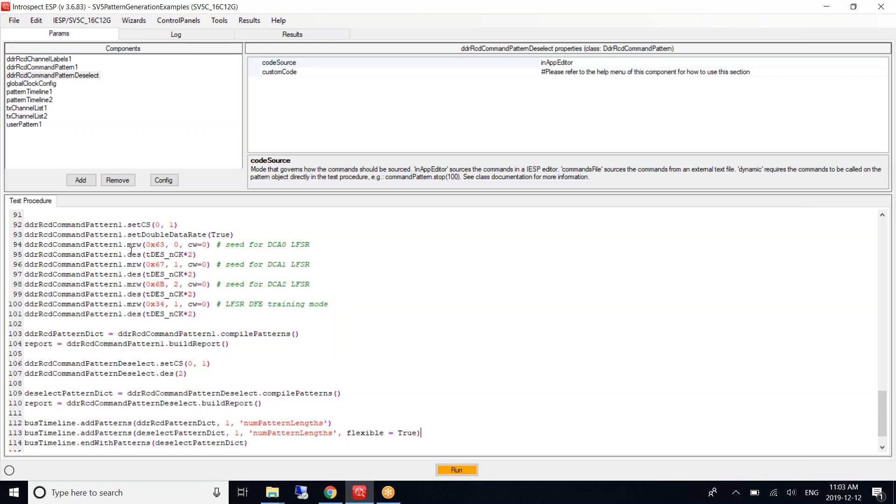
pyautogui.scroll(-1, 141, 324)
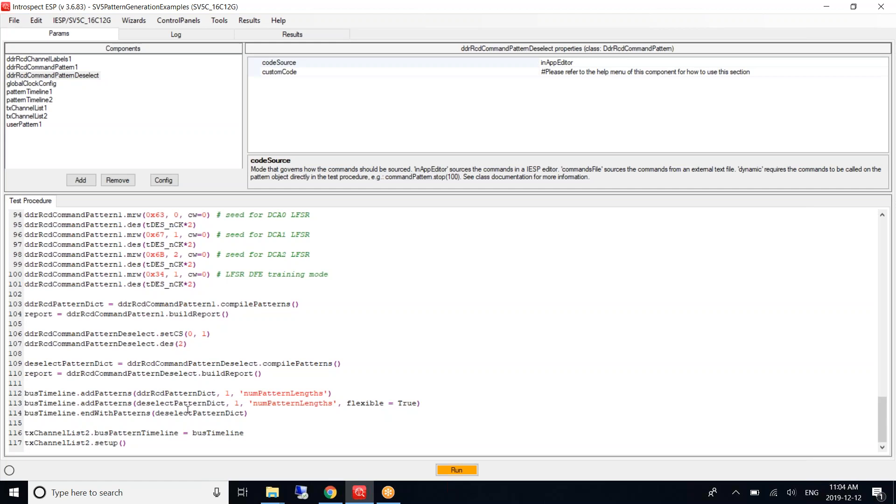
pyautogui.click(187, 443)
pyautogui.scroll(7, 231, 301)
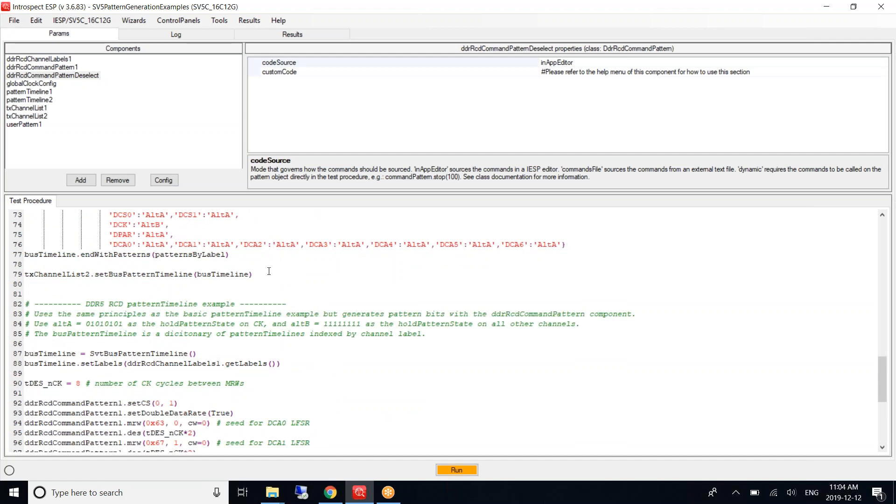
pyautogui.scroll(-7, 247, 353)
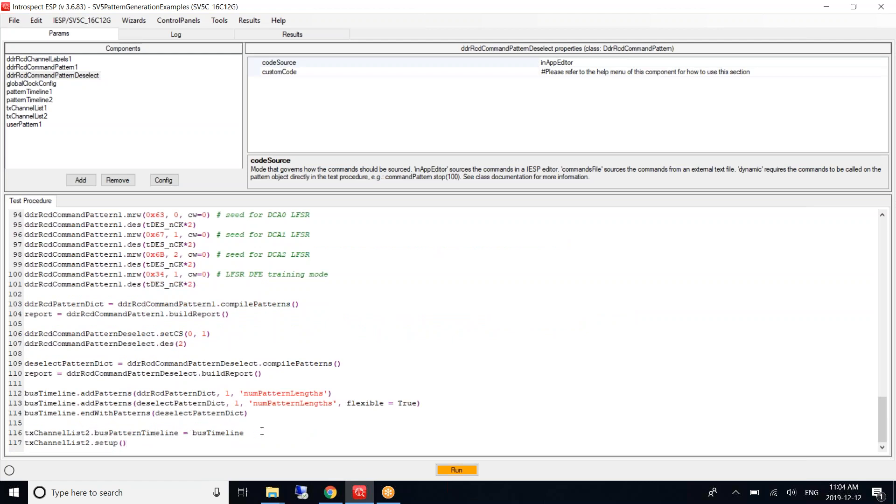
pyautogui.doubleClick(67, 392)
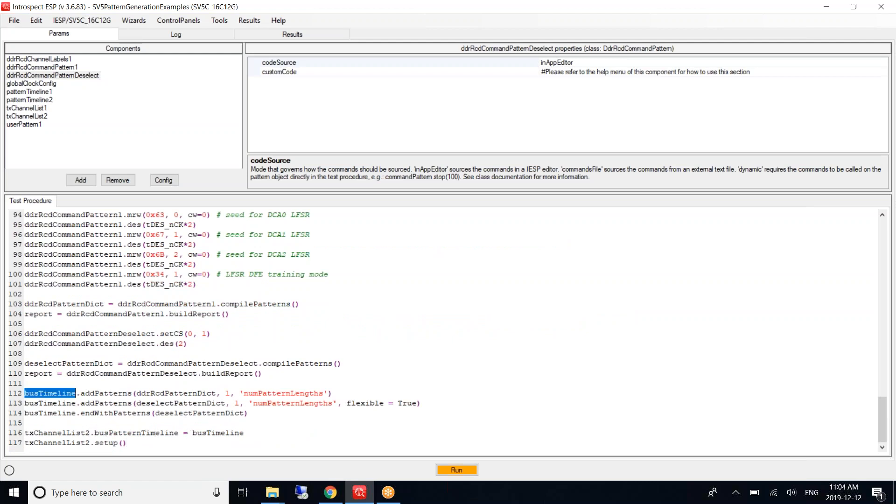
pyautogui.click(139, 443)
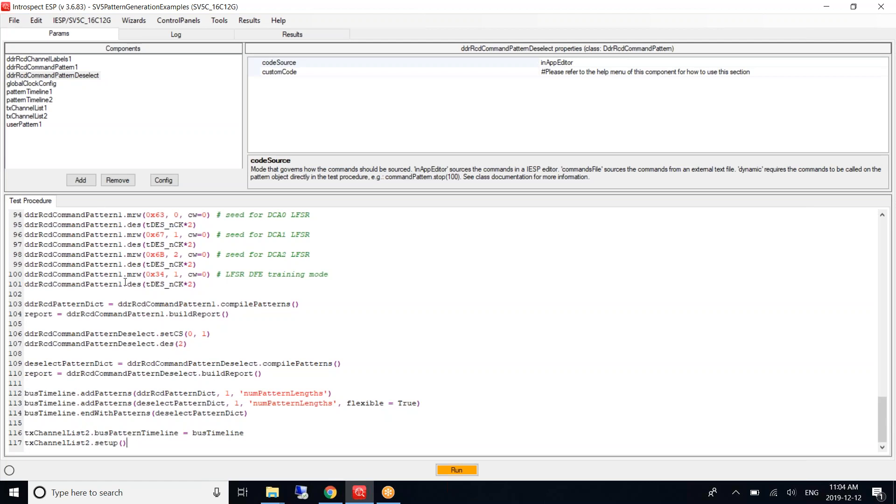
# Step: Review the patternsByLabel bus timeline example alongside the DDR5 RCD command pattern example in the test procedure
pyautogui.scroll(5, 125, 281)
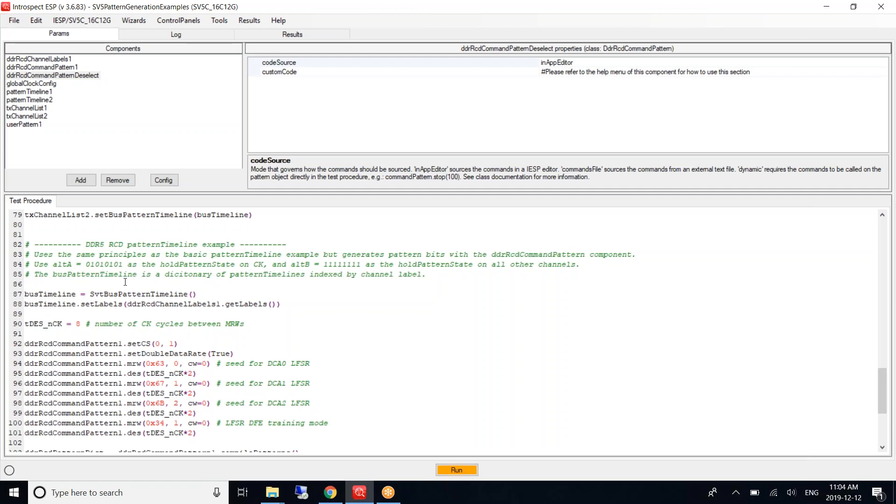
pyautogui.scroll(8, 125, 282)
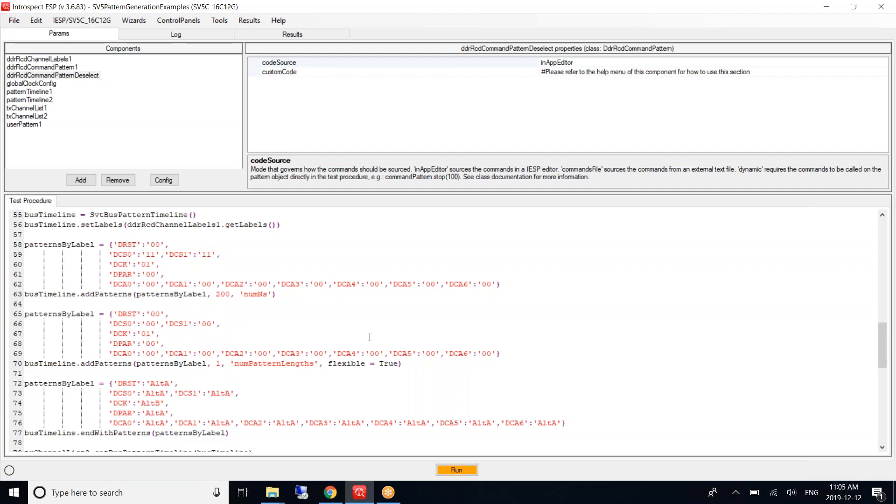
pyautogui.scroll(-13, 566, 422)
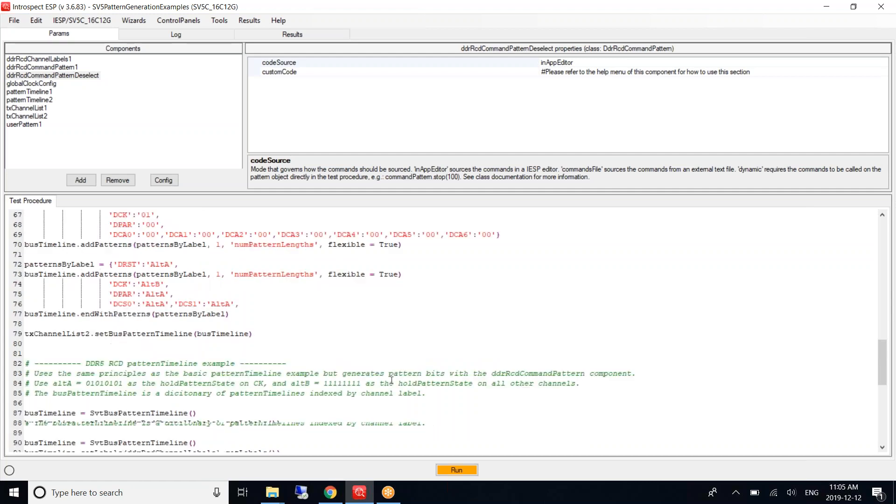
pyautogui.scroll(4, 292, 269)
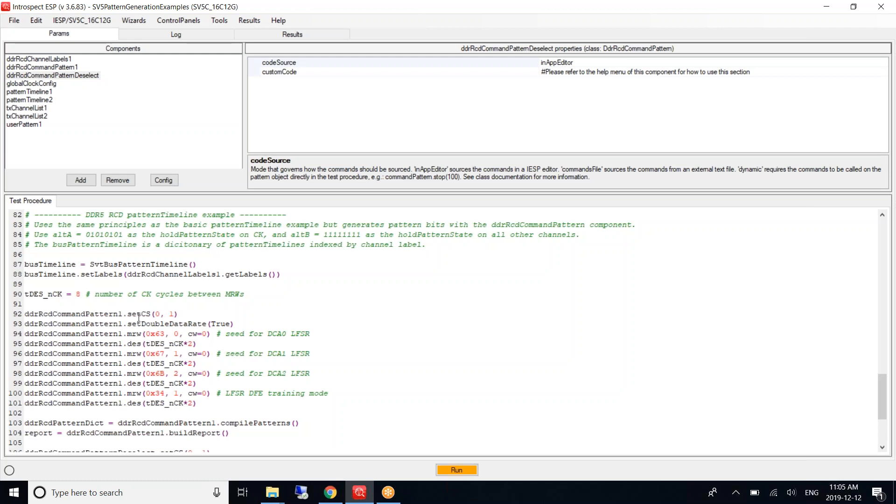
pyautogui.scroll(-4, 194, 418)
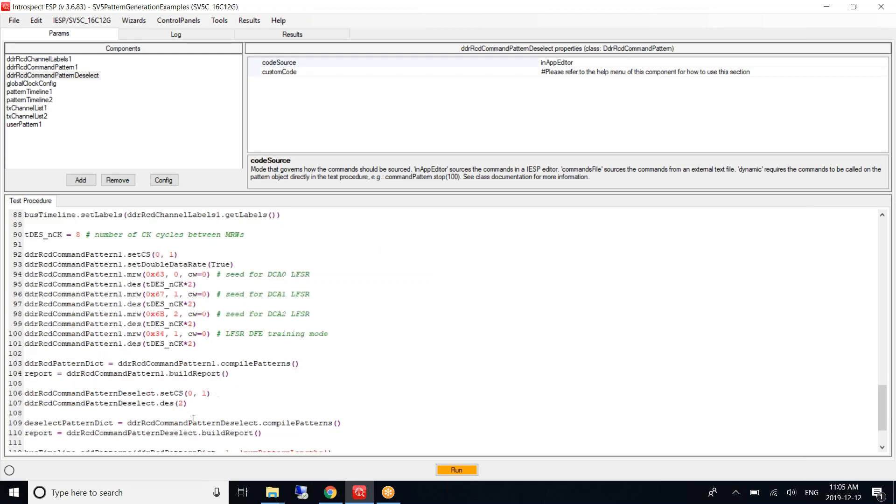
pyautogui.click(200, 441)
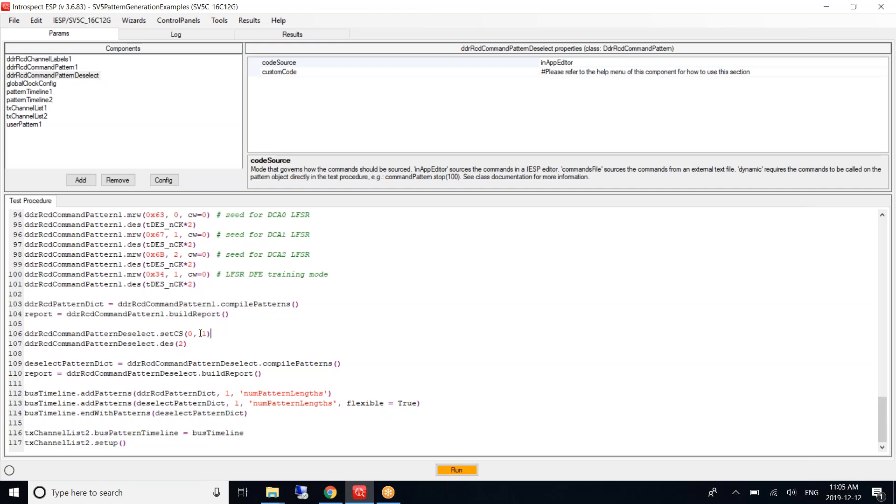
pyautogui.scroll(8, 272, 281)
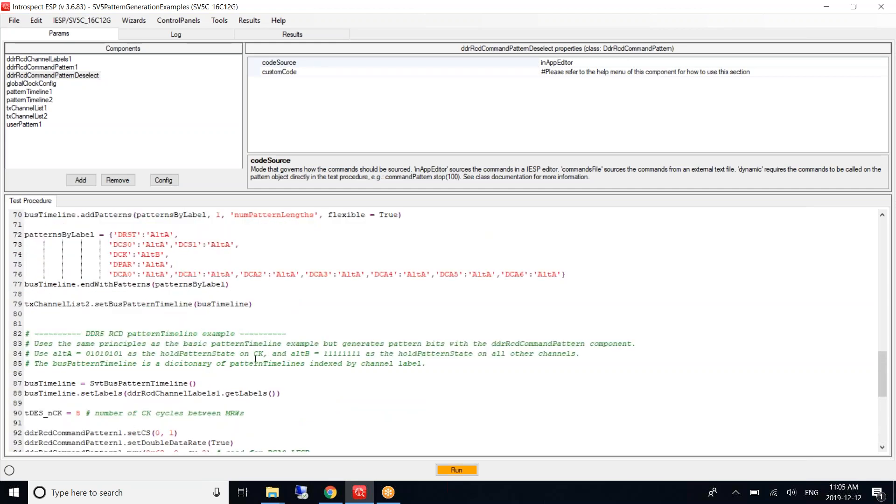